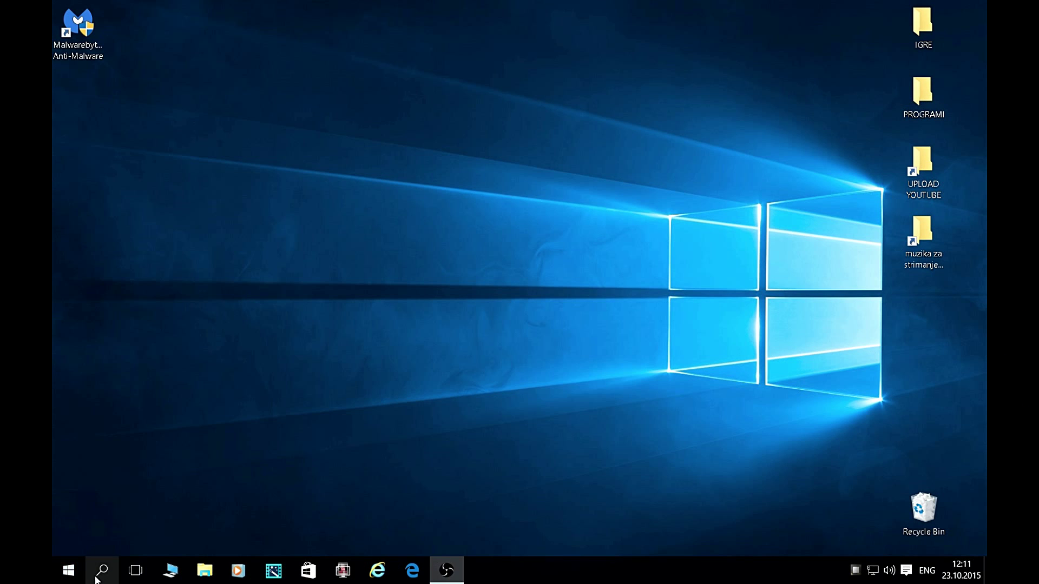
# Step: Search the Windows settings for "service" and open the local services view
pyautogui.click(98, 576)
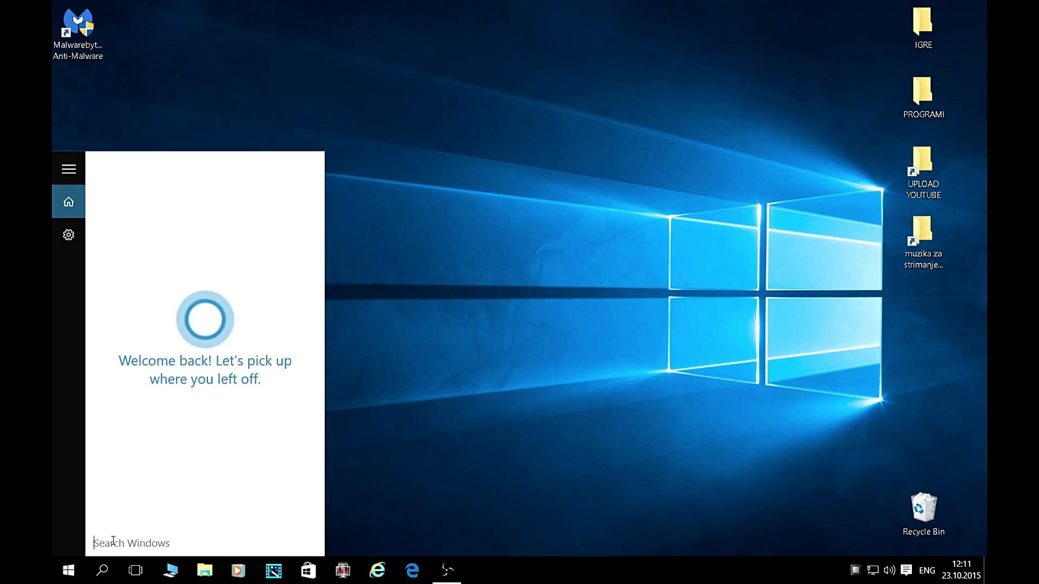
pyautogui.write('service')
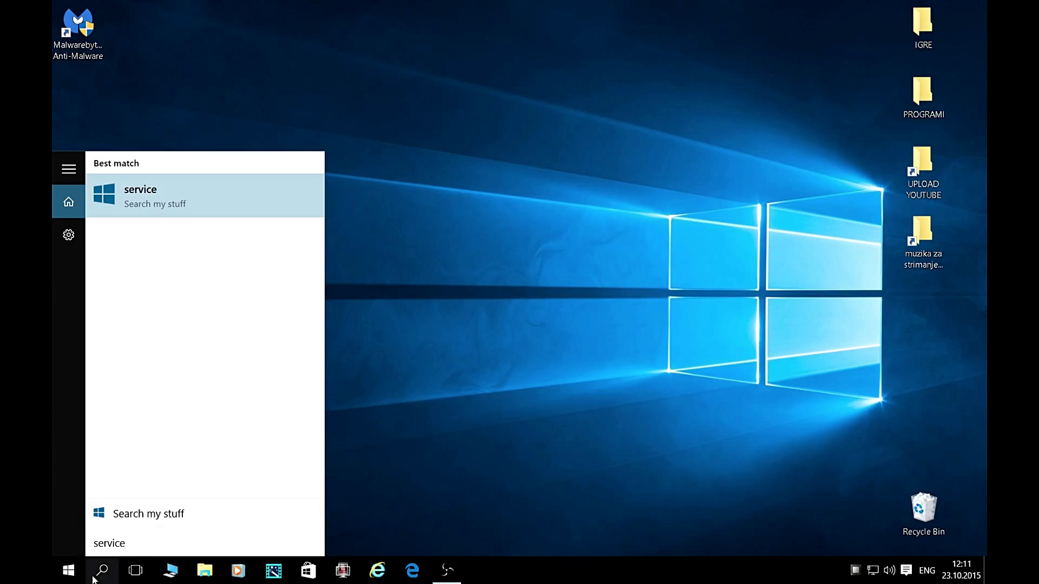
pyautogui.click(68, 571)
pyautogui.click(105, 498)
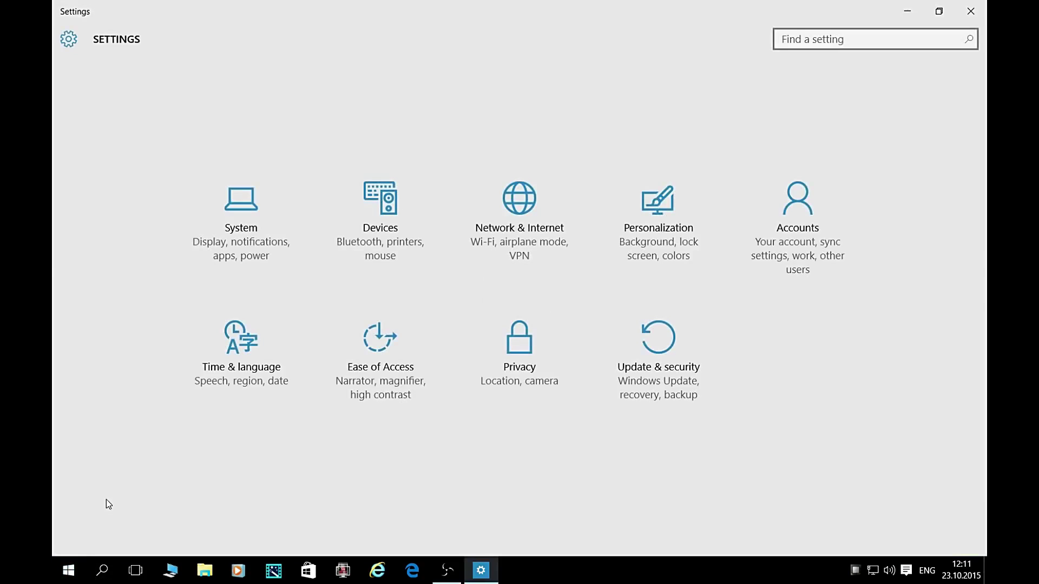
pyautogui.click(817, 39)
pyautogui.write('serv')
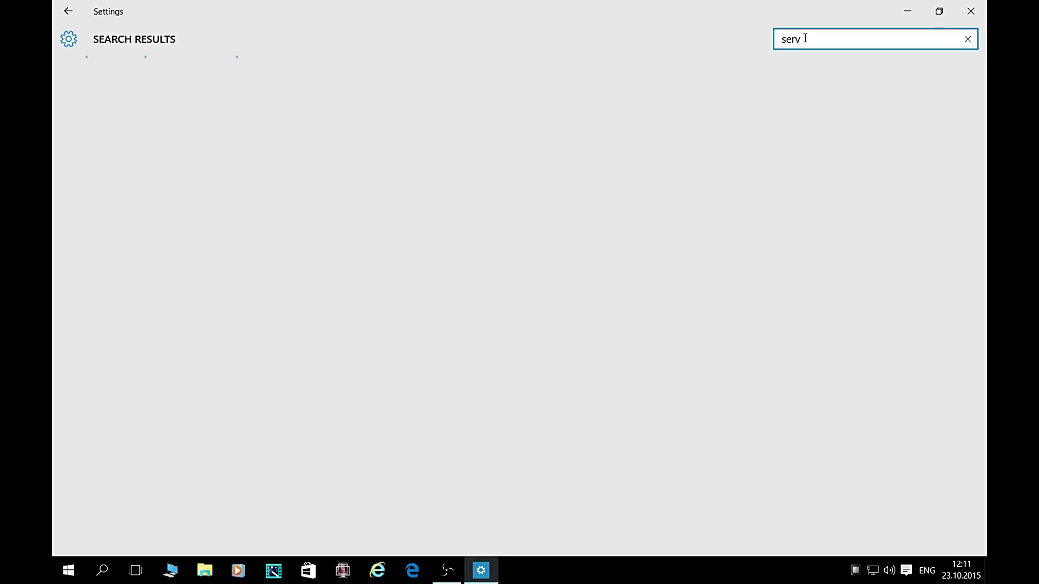
pyautogui.write('ice')
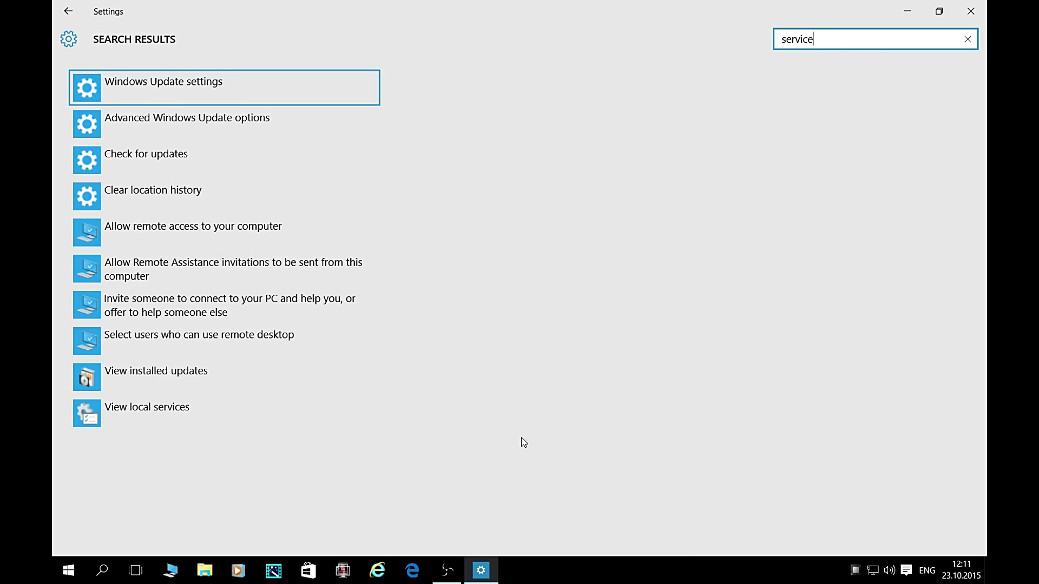
pyautogui.click(151, 409)
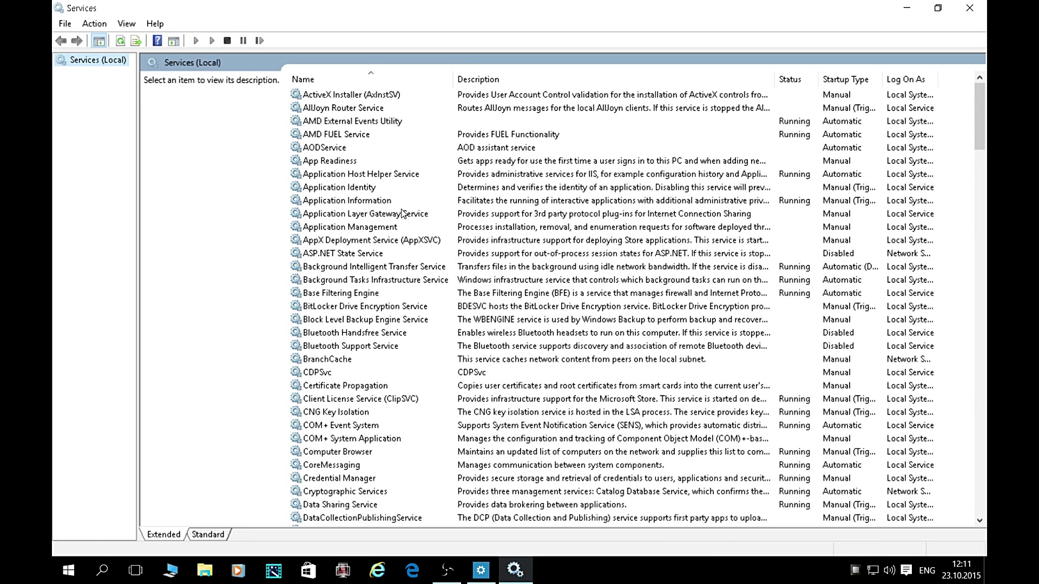
# Step: Open the ASP.NET State Service properties, choose Disabled as the startup type, and close the dialog without applying
pyautogui.click(334, 81)
pyautogui.click(334, 81)
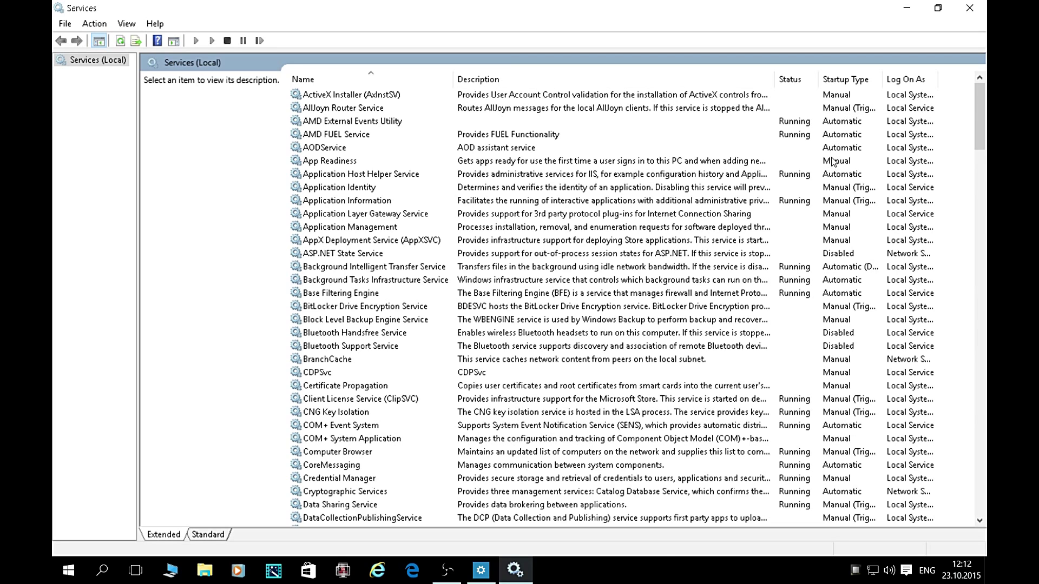
pyautogui.click(839, 257)
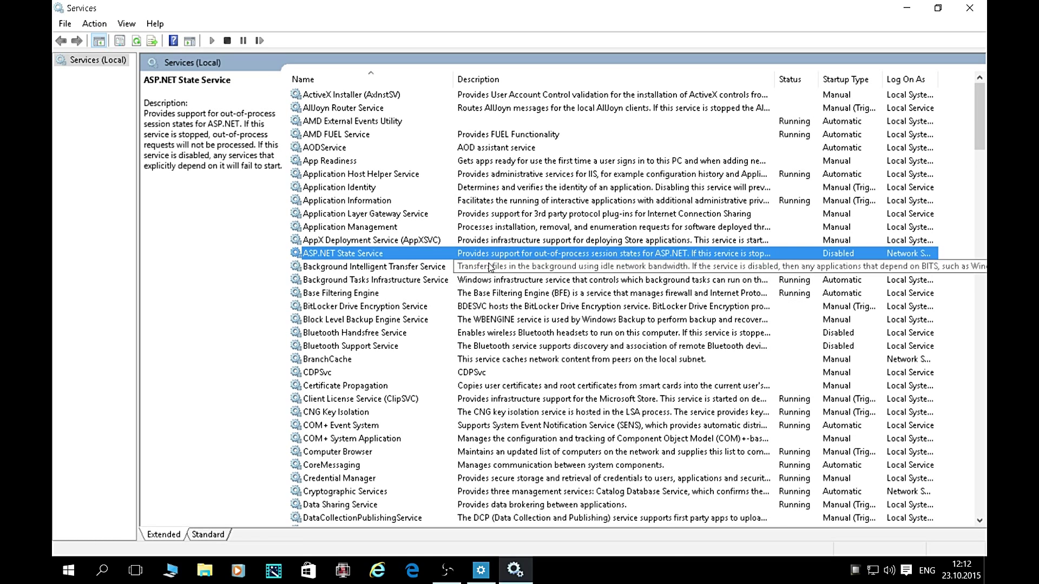
pyautogui.doubleClick(681, 257)
pyautogui.click(533, 270)
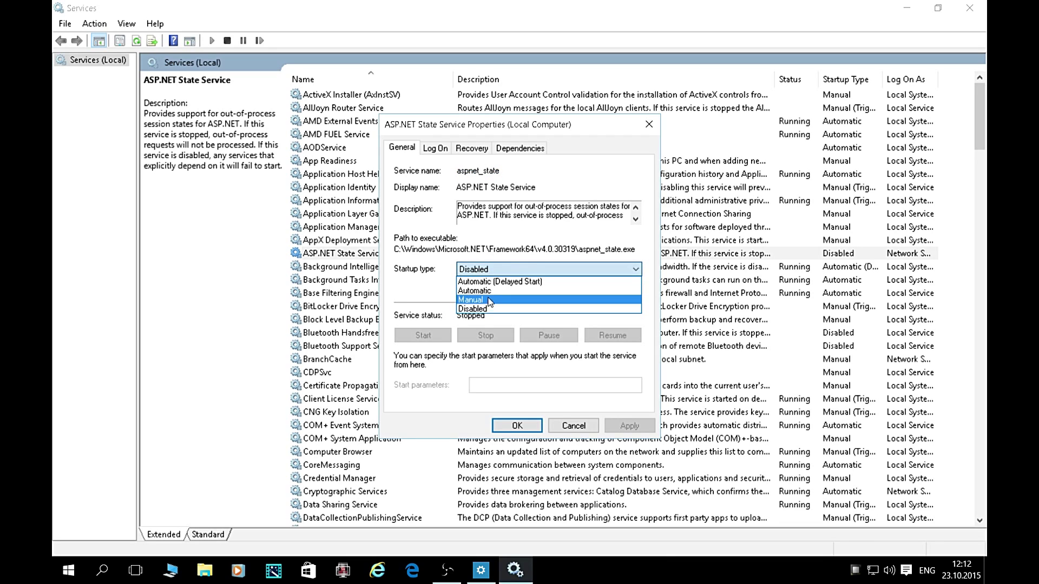
pyautogui.click(486, 309)
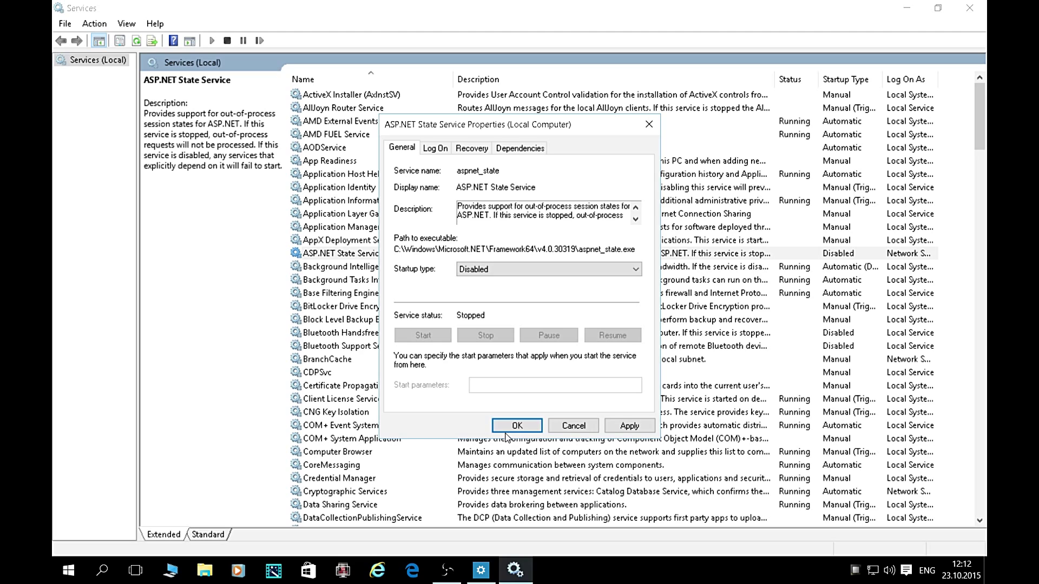
pyautogui.click(648, 126)
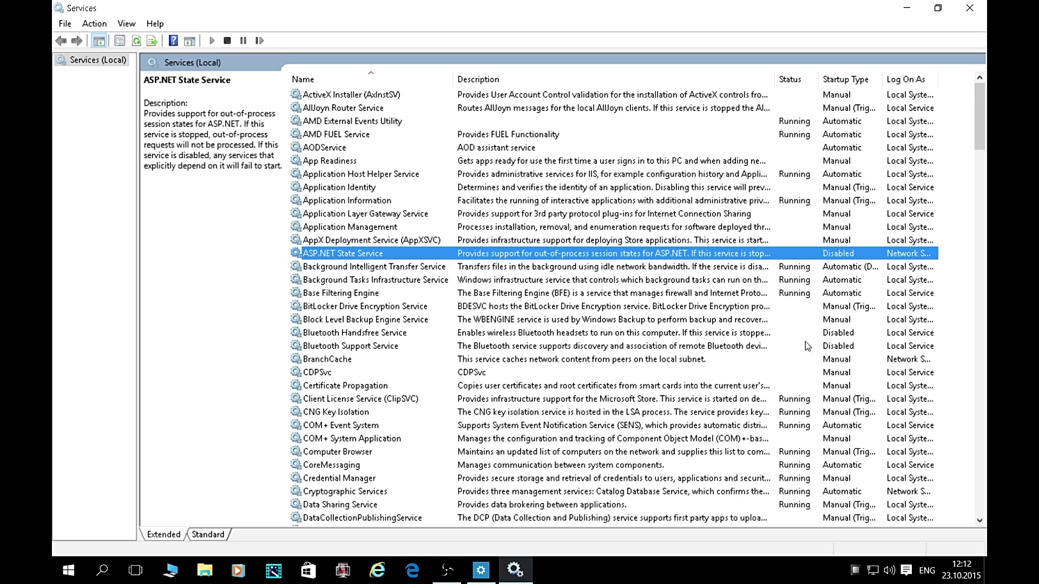
# Step: Examine the descriptions and startup types of the Bluetooth Handsfree Service and the Bluetooth Support Service
pyautogui.click(758, 347)
pyautogui.click(688, 336)
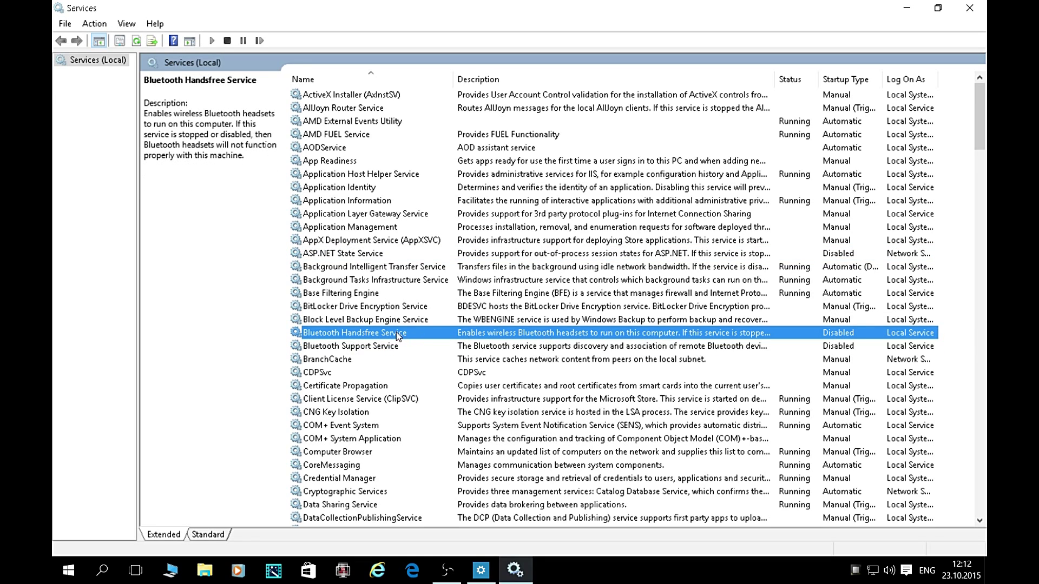
pyautogui.click(521, 348)
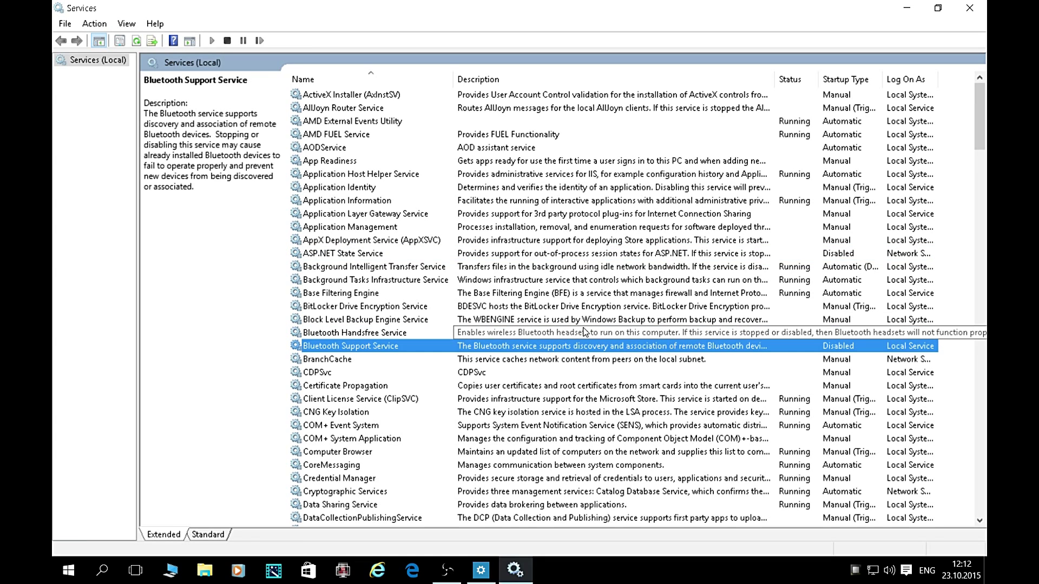
pyautogui.click(601, 325)
pyautogui.click(594, 336)
pyautogui.click(588, 345)
pyautogui.click(535, 335)
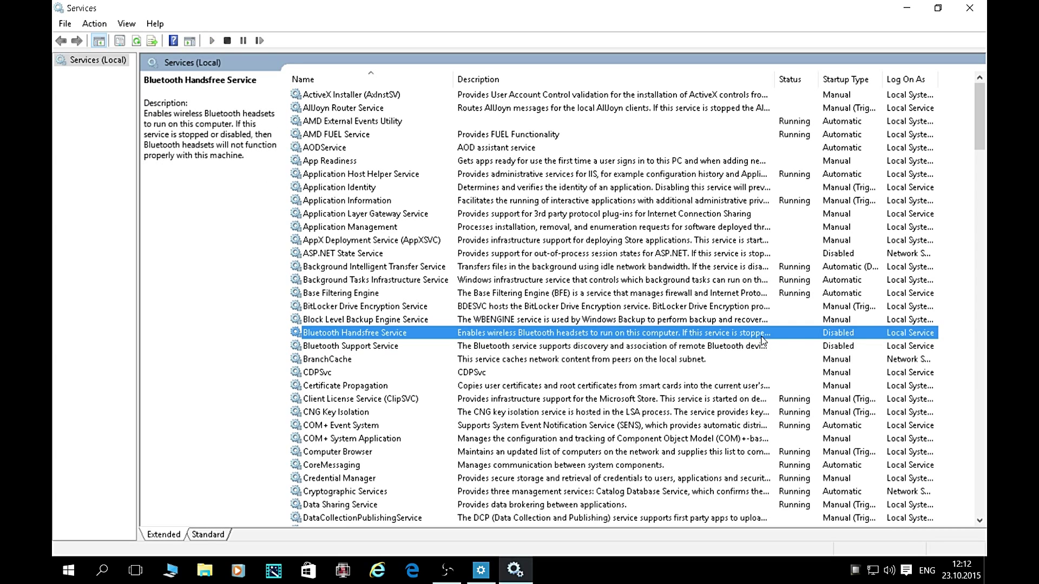
pyautogui.click(726, 349)
pyautogui.click(736, 335)
# Step: Review the Diagnostic Policy Service, Diagnostics Tracking Service, Distributed Link Tracking Client, dmwappushsvc and Fax entries with their startup types
pyautogui.scroll(-4, 850, 346)
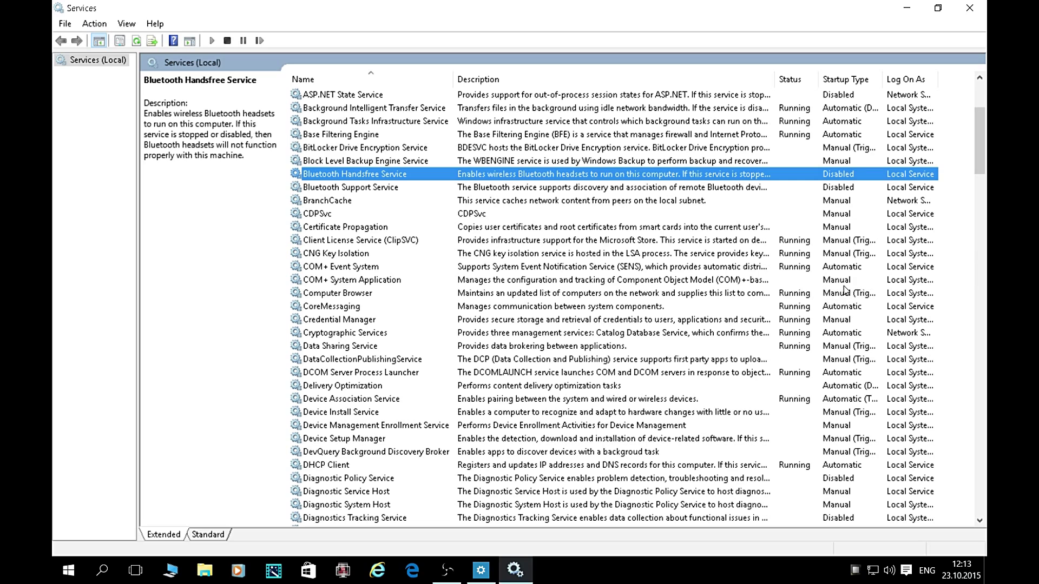
pyautogui.scroll(-2, 838, 360)
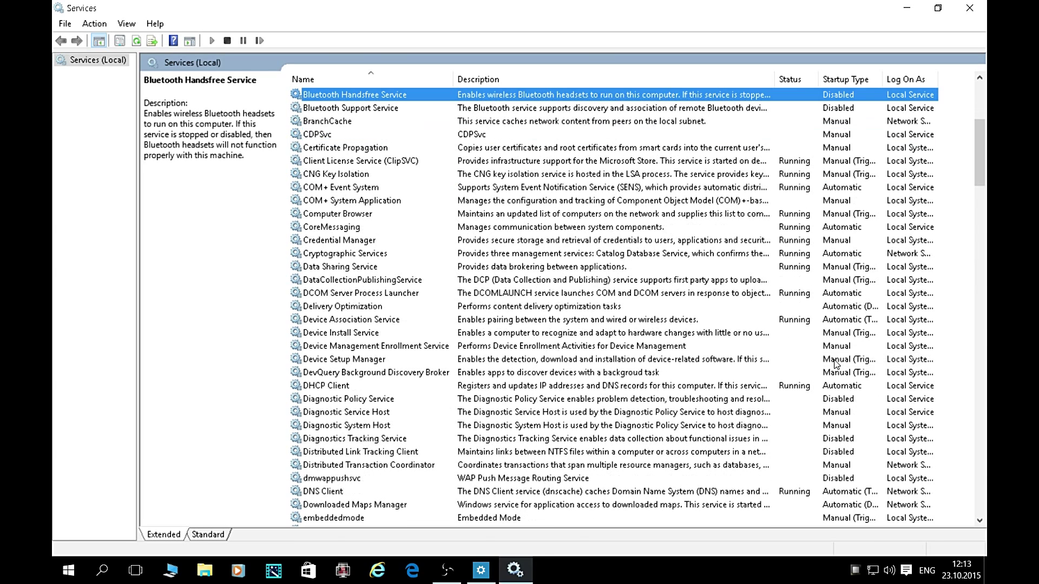
pyautogui.click(833, 400)
pyautogui.scroll(-2, 794, 380)
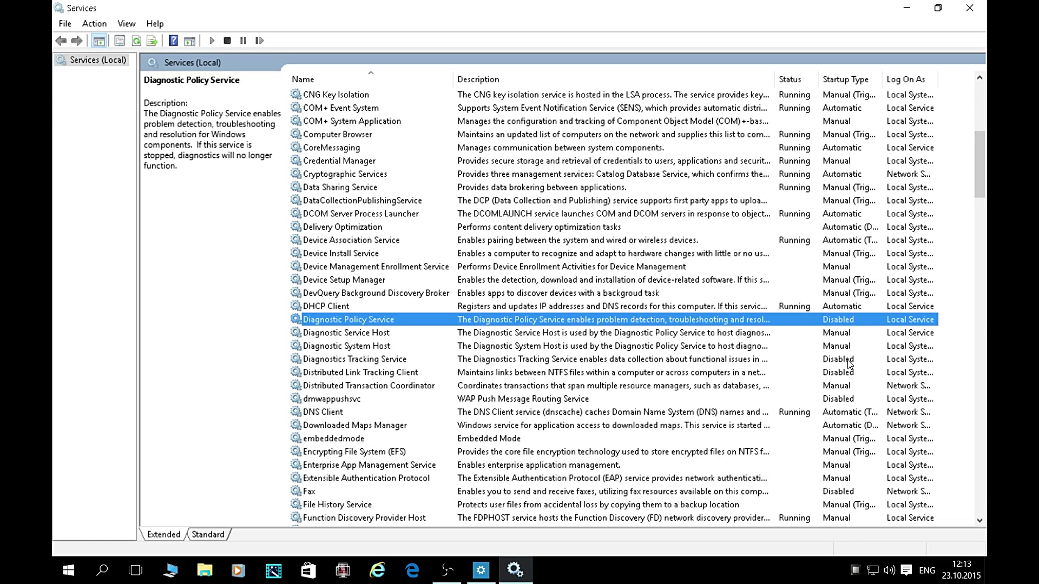
pyautogui.click(729, 363)
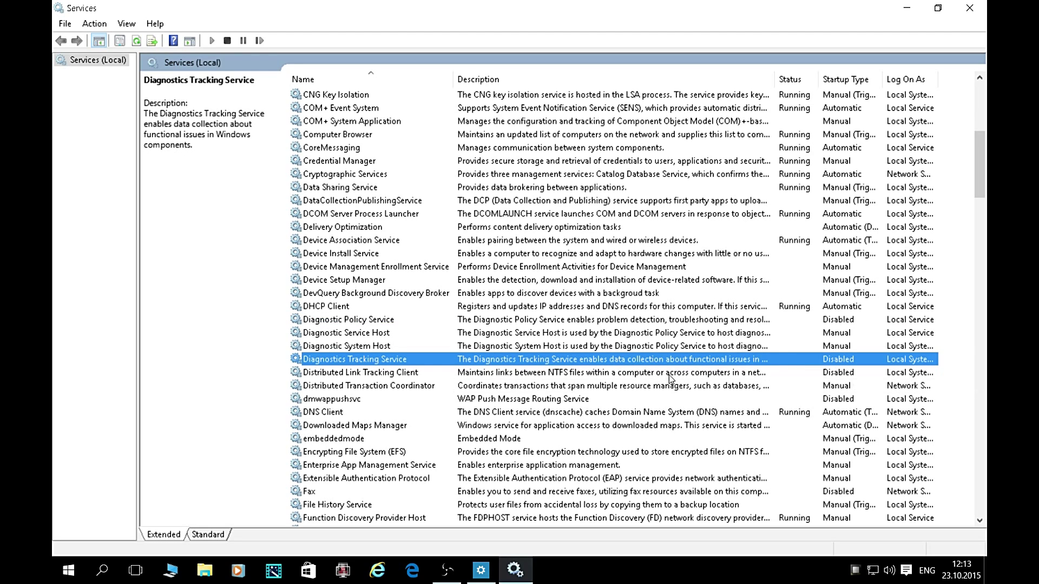
pyautogui.click(863, 374)
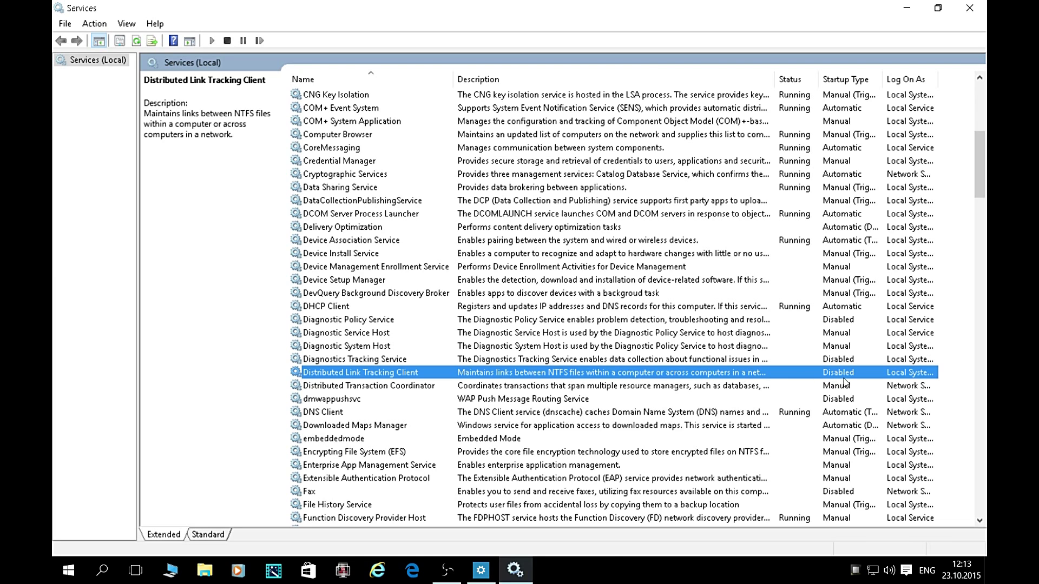
pyautogui.click(828, 400)
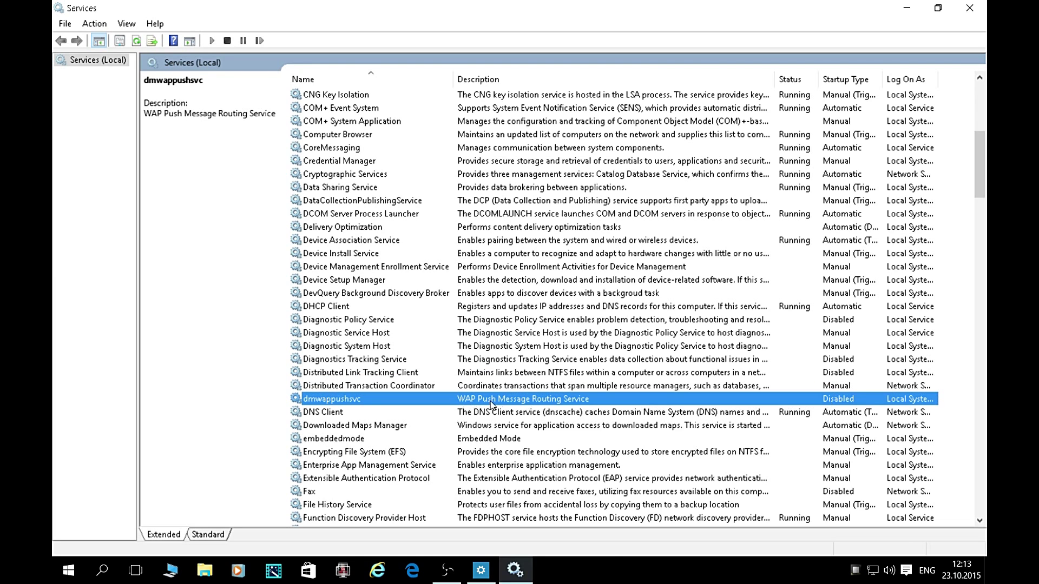
pyautogui.scroll(-3, 576, 403)
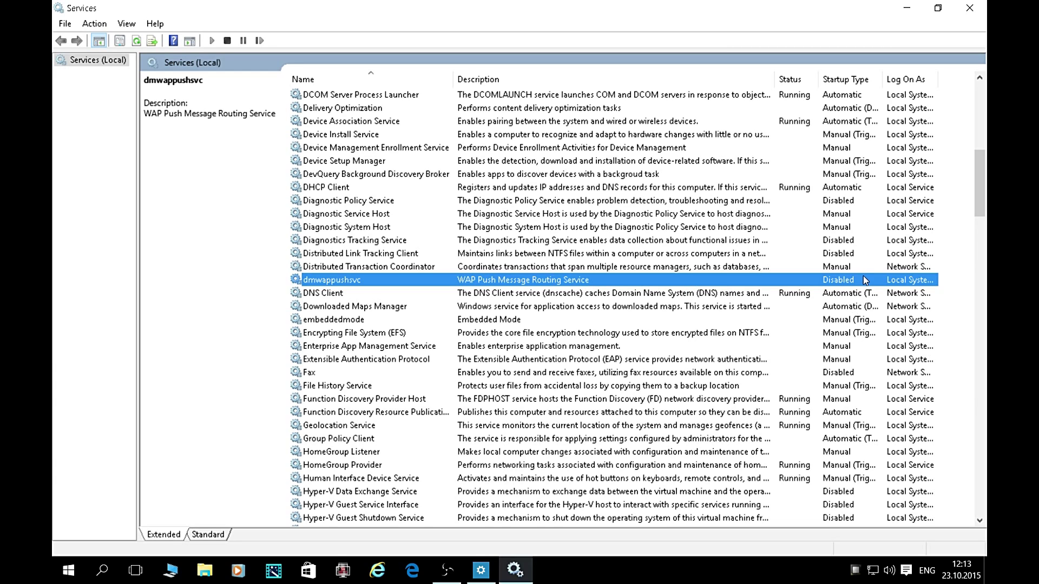
pyautogui.click(837, 373)
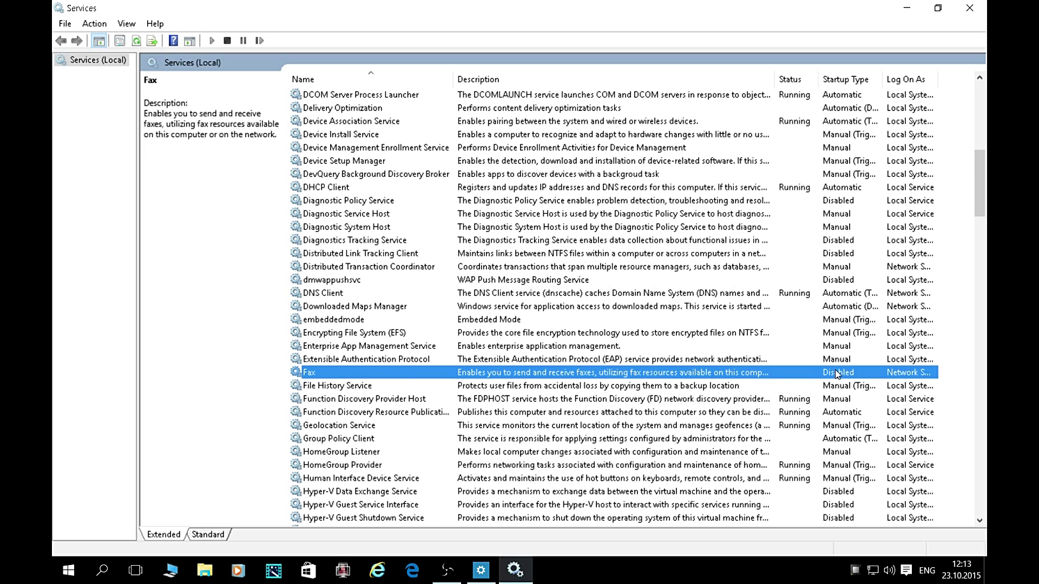
# Step: Go through the Hyper-V services one by one, from Data Exchange Service to Volume Shadow Copy Requestor, checking their startup types
pyautogui.scroll(-4, 837, 373)
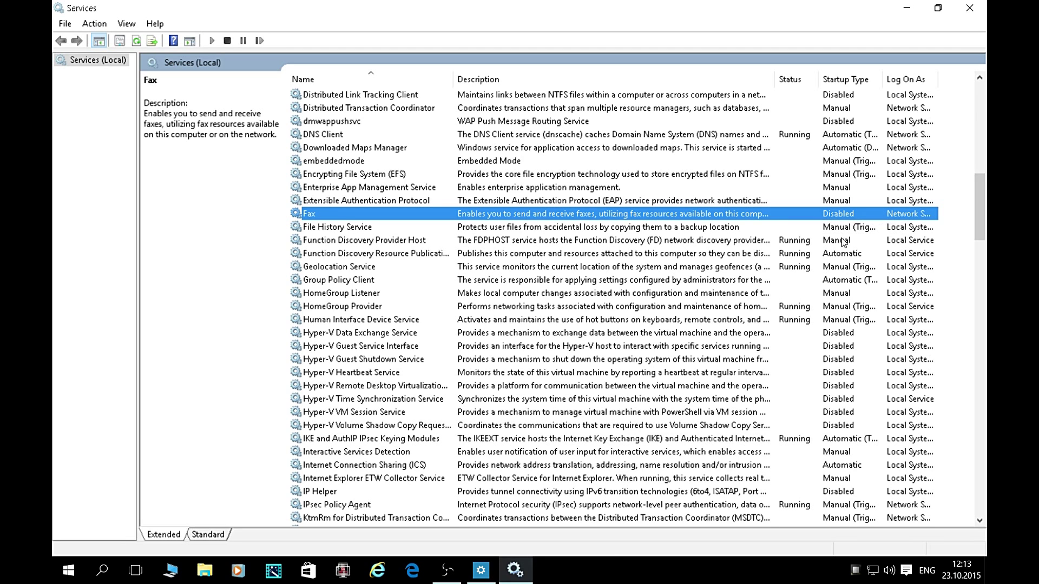
pyautogui.scroll(-3, 846, 248)
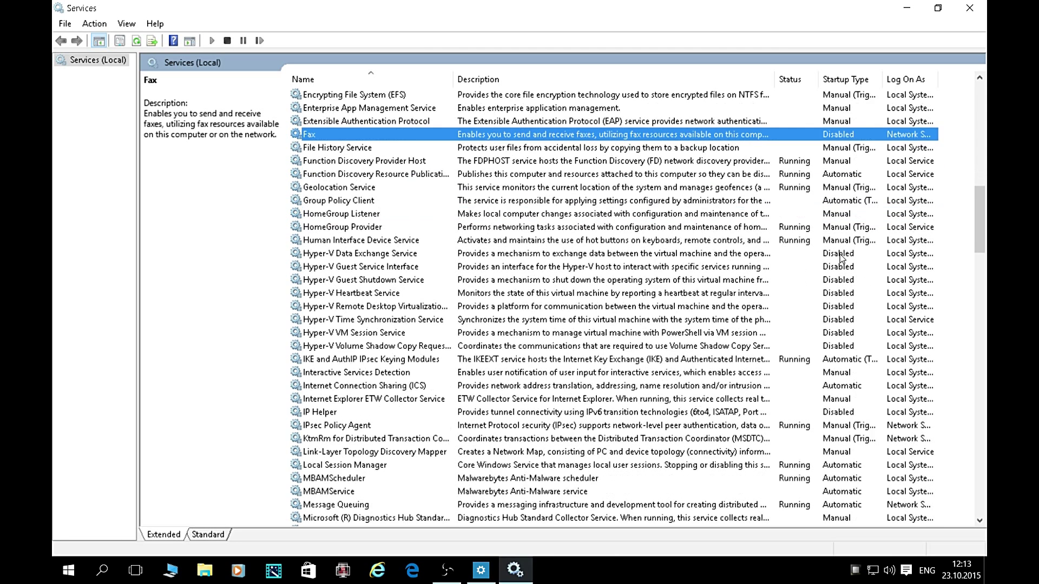
pyautogui.click(831, 219)
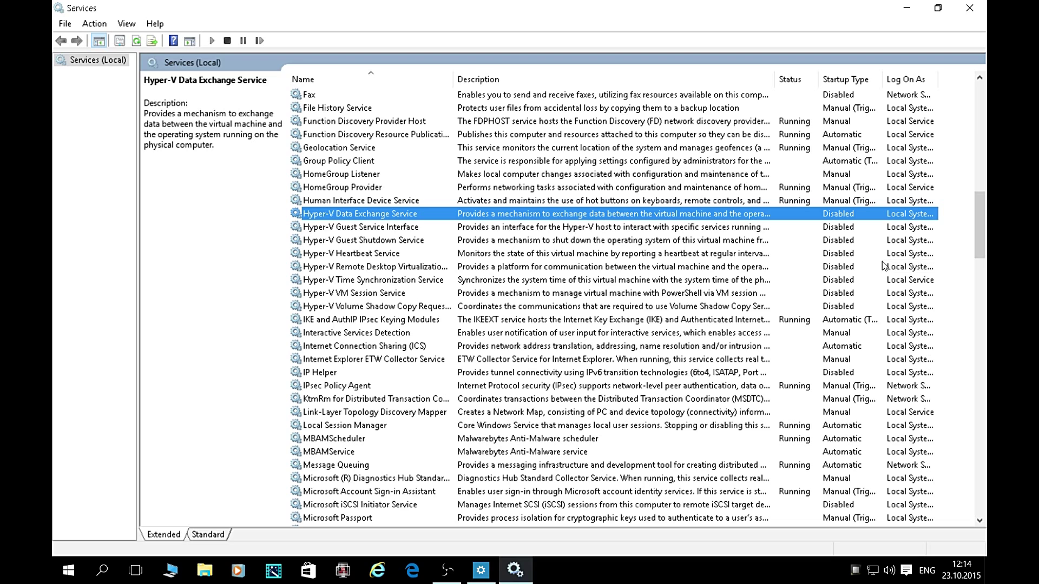
pyautogui.click(838, 228)
pyautogui.click(840, 244)
pyautogui.click(841, 256)
pyautogui.click(841, 270)
pyautogui.click(839, 283)
pyautogui.click(840, 294)
pyautogui.click(840, 307)
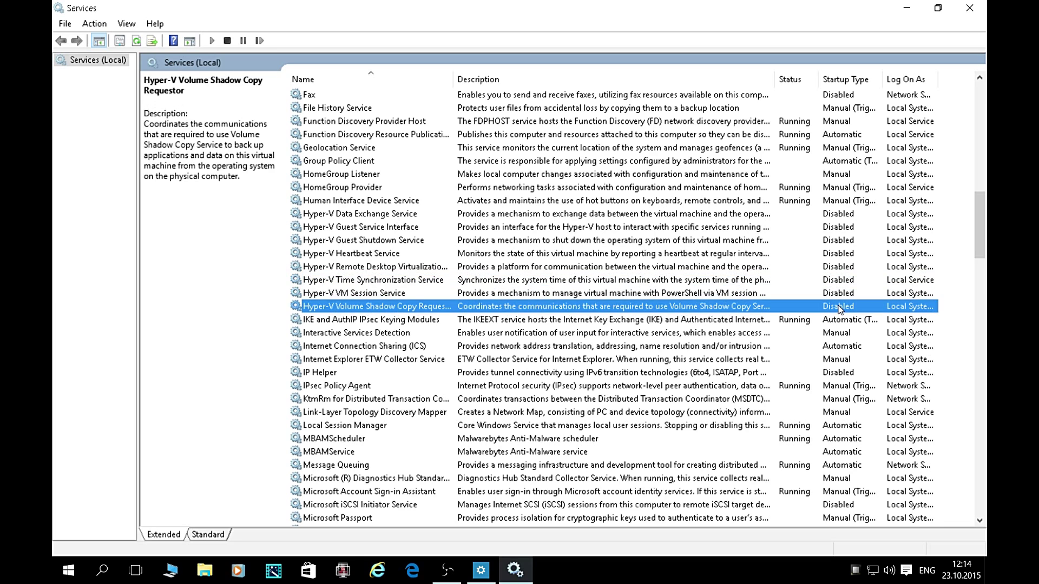
# Step: Check the startup types of IP Helper, Microsoft iSCSI Initiator Service and Microsoft Windows SMS Router Service
pyautogui.scroll(-2, 837, 315)
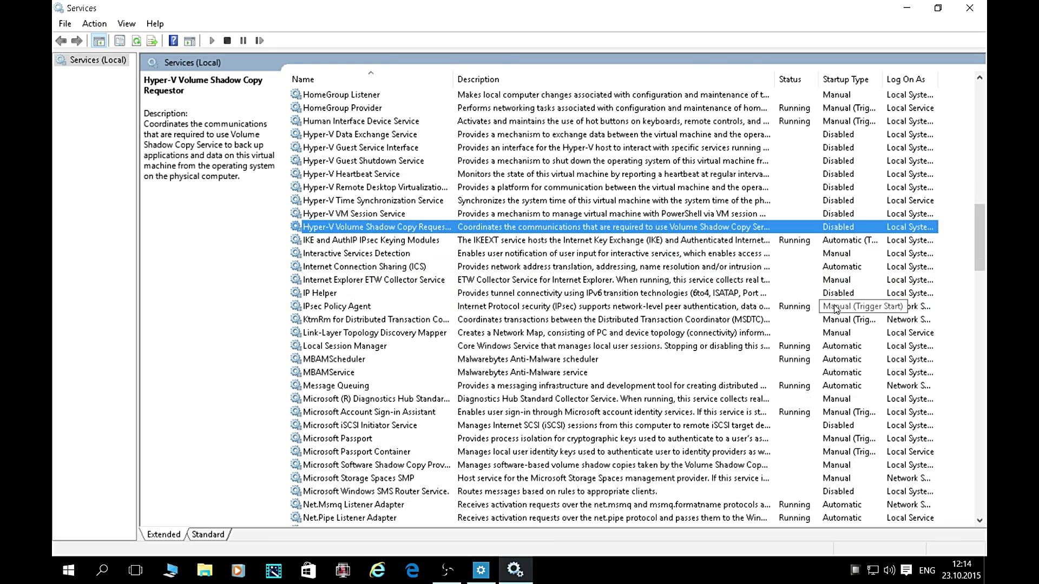
pyautogui.click(826, 293)
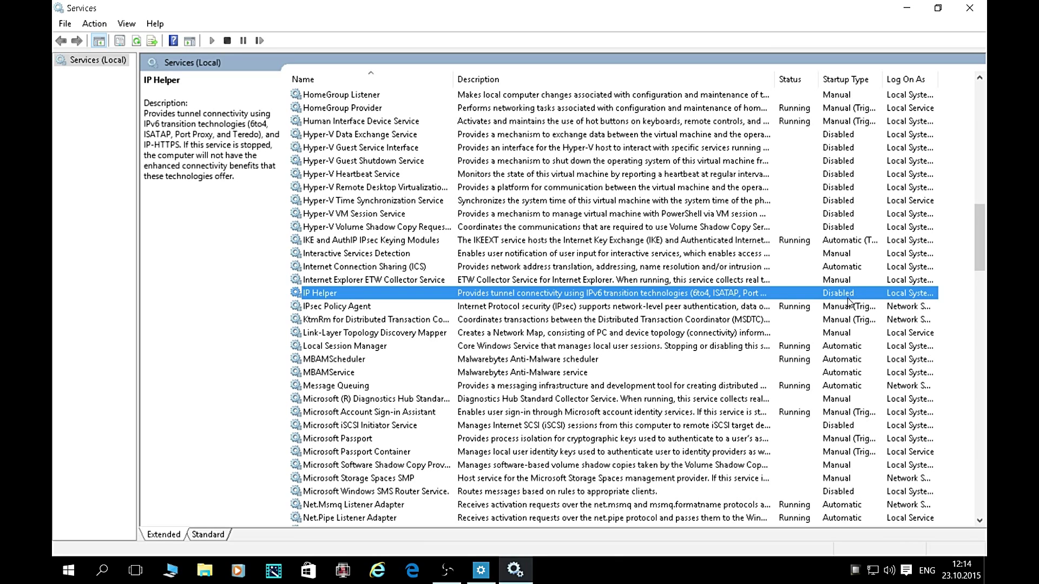
pyautogui.scroll(-2, 849, 305)
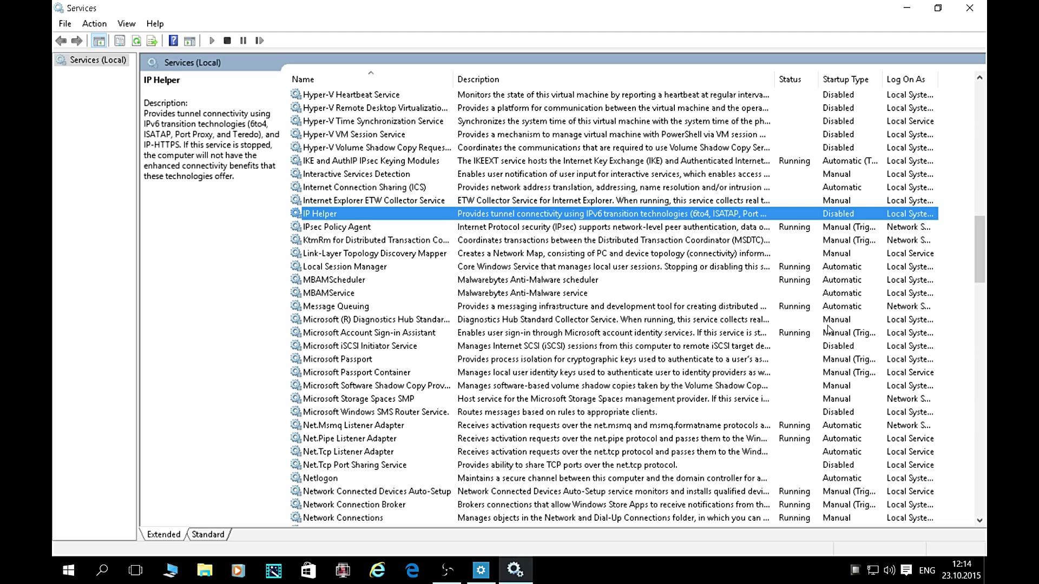
pyautogui.click(809, 345)
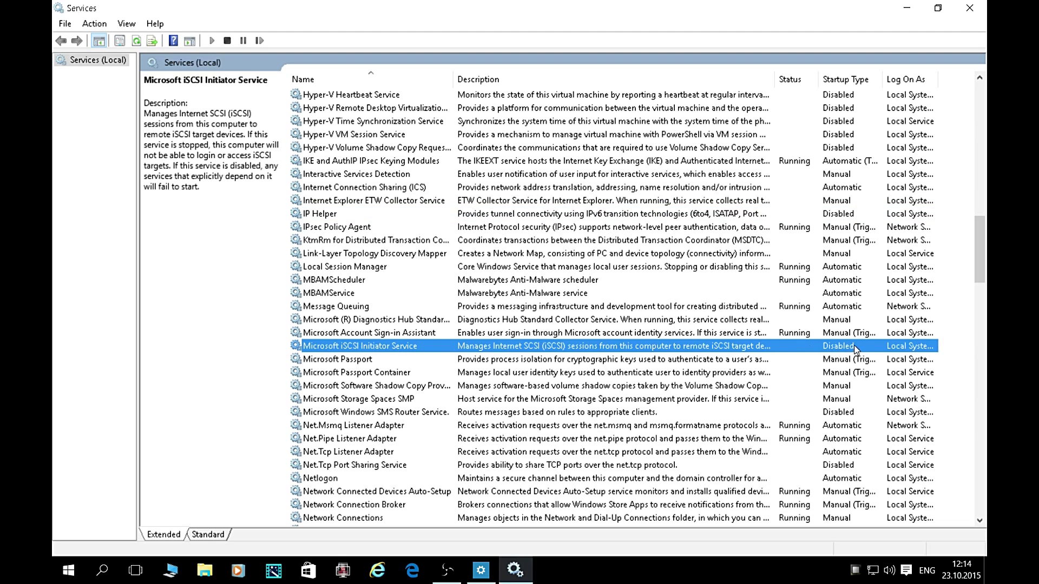
pyautogui.click(835, 413)
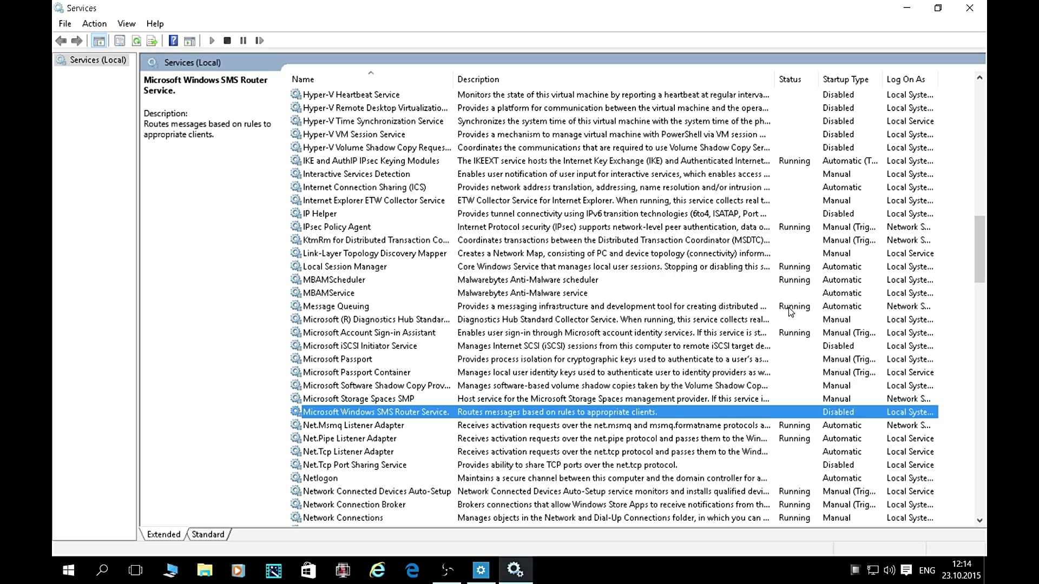
# Step: Inspect the Net.Tcp Port Sharing Service and Offline Files entries and their startup types
pyautogui.scroll(-3, 790, 311)
pyautogui.scroll(-3, 824, 296)
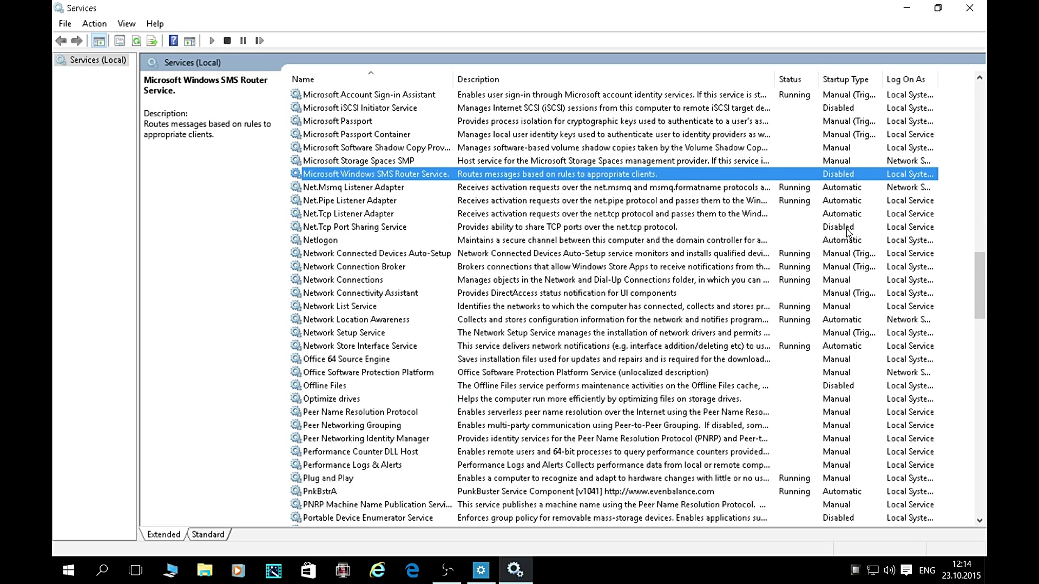
pyautogui.click(846, 227)
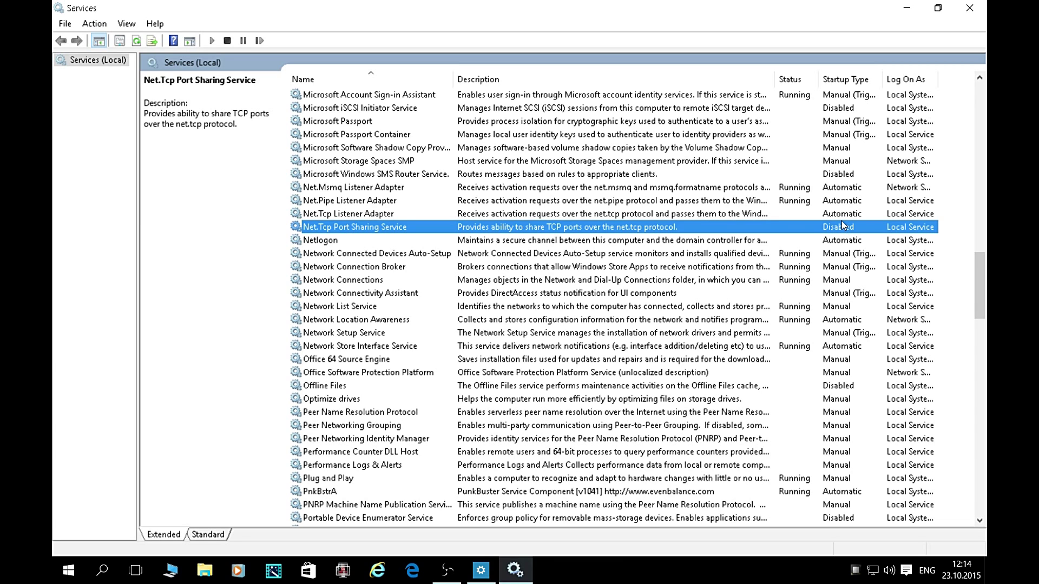
pyautogui.scroll(-2, 842, 220)
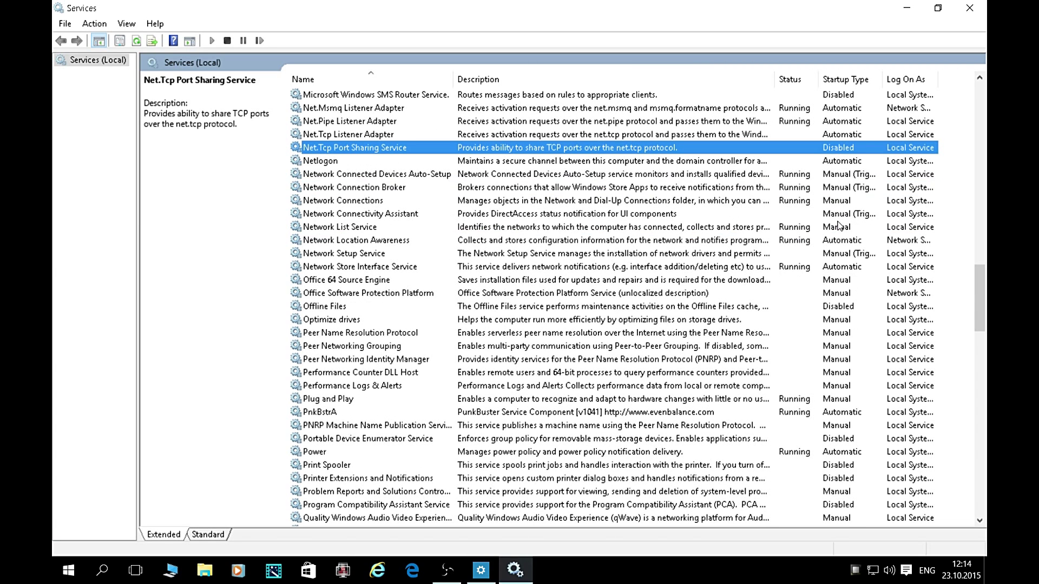
pyautogui.click(838, 307)
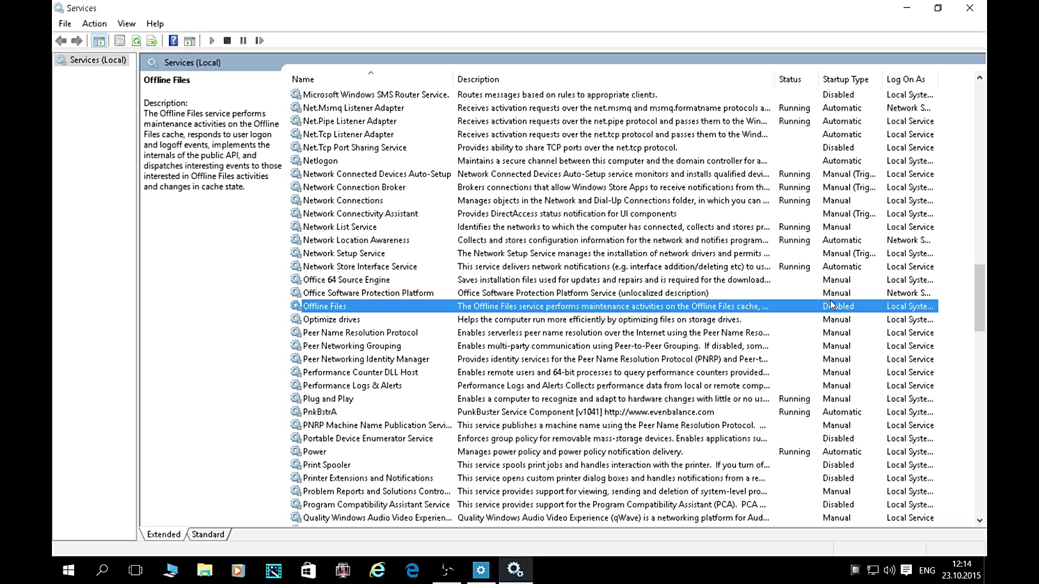
# Step: Review the Portable Device Enumerator Service, Print Spooler, and Printer Extensions and Notifications entries with their startup types
pyautogui.scroll(-3, 829, 301)
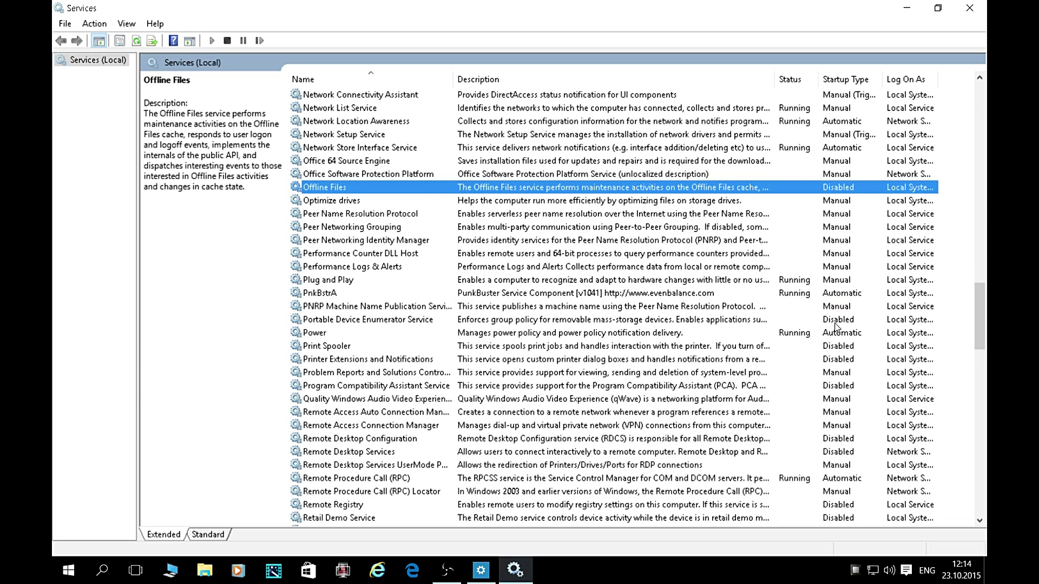
pyautogui.click(835, 323)
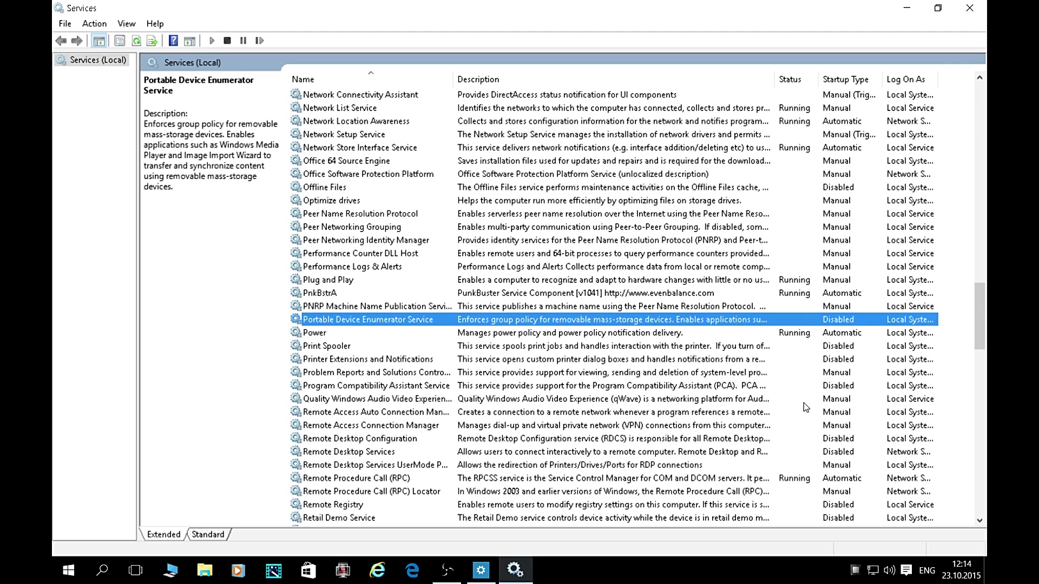
pyautogui.click(723, 349)
pyautogui.click(720, 355)
pyautogui.click(717, 346)
pyautogui.click(715, 358)
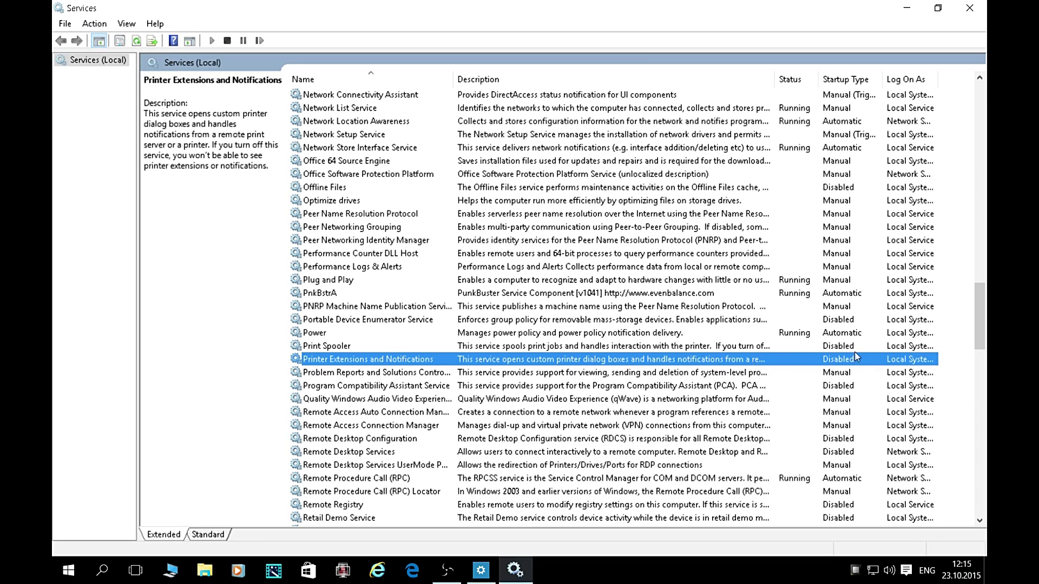
pyautogui.click(733, 346)
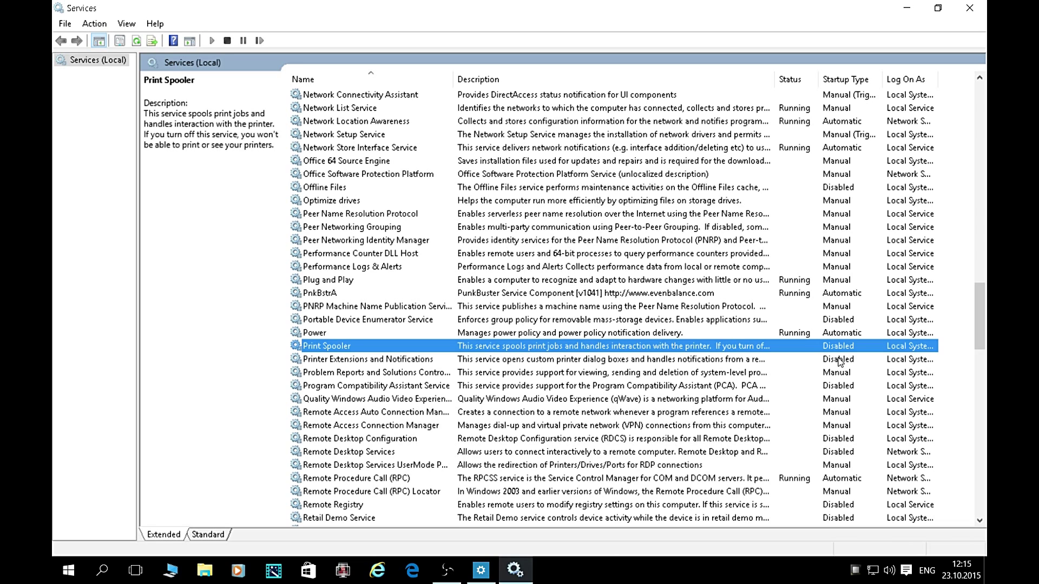
pyautogui.click(764, 357)
pyautogui.click(753, 350)
# Step: Check the startup types of Program Compatibility Assistant Service, Remote Desktop Configuration and Remote Desktop Services
pyautogui.scroll(-2, 754, 353)
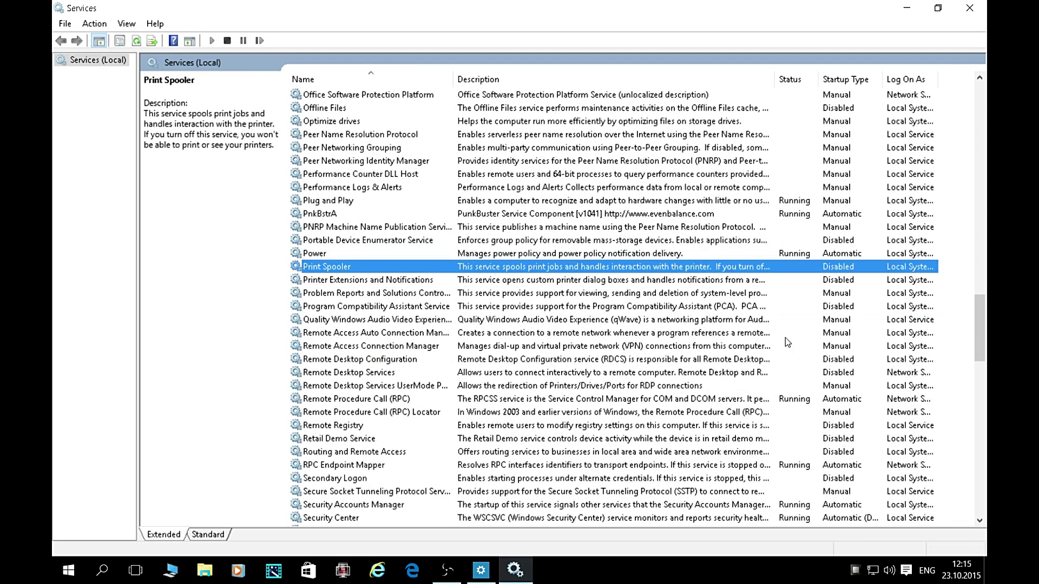
pyautogui.click(842, 308)
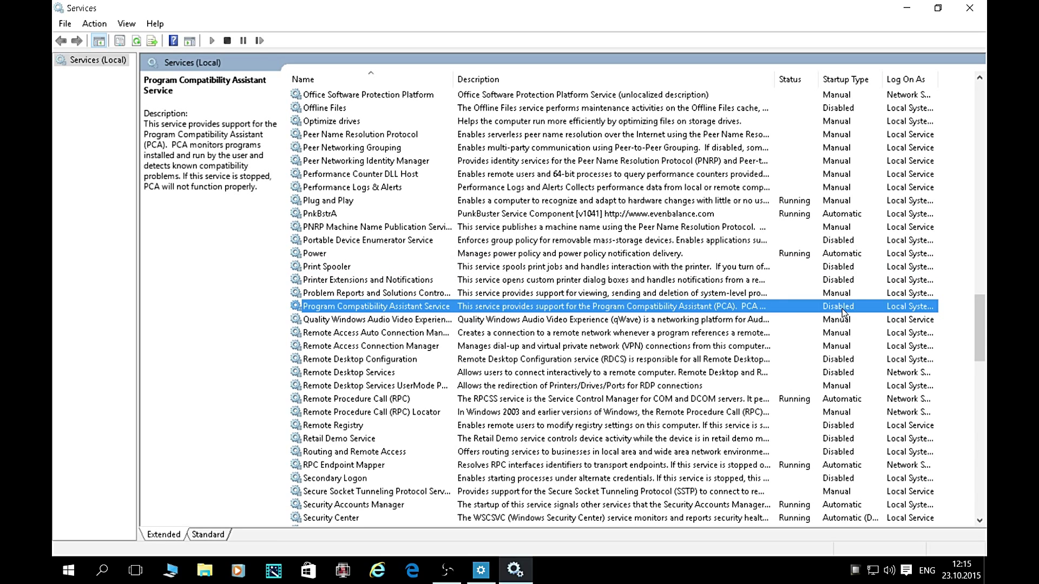
pyautogui.scroll(-1, 842, 308)
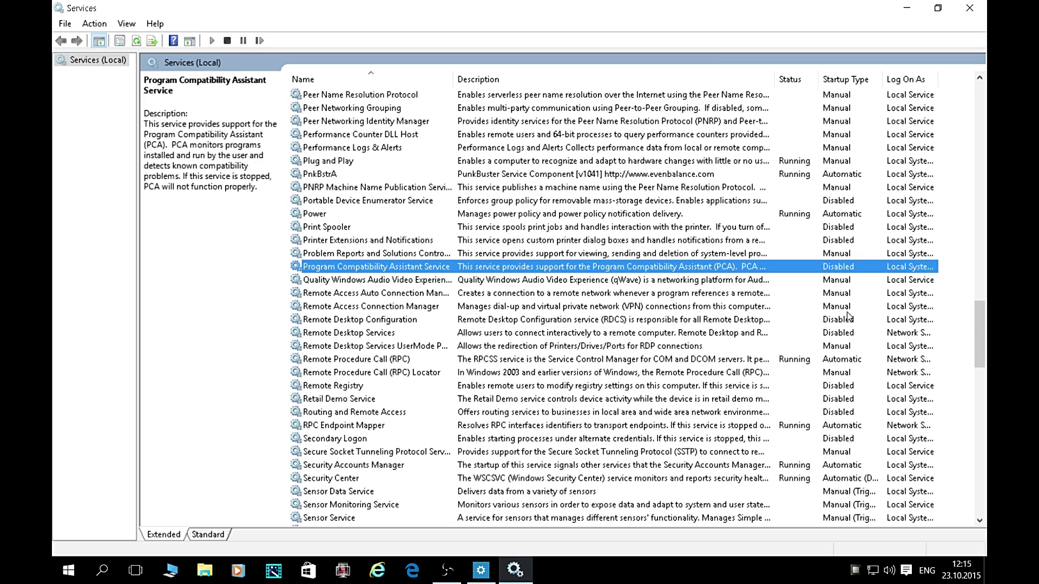
pyautogui.click(845, 320)
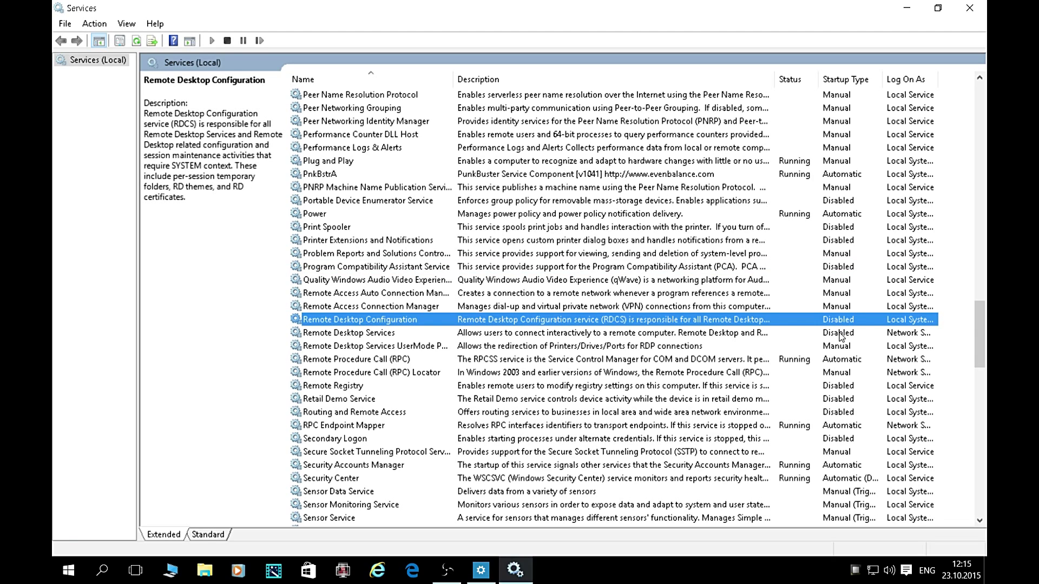
pyautogui.click(840, 333)
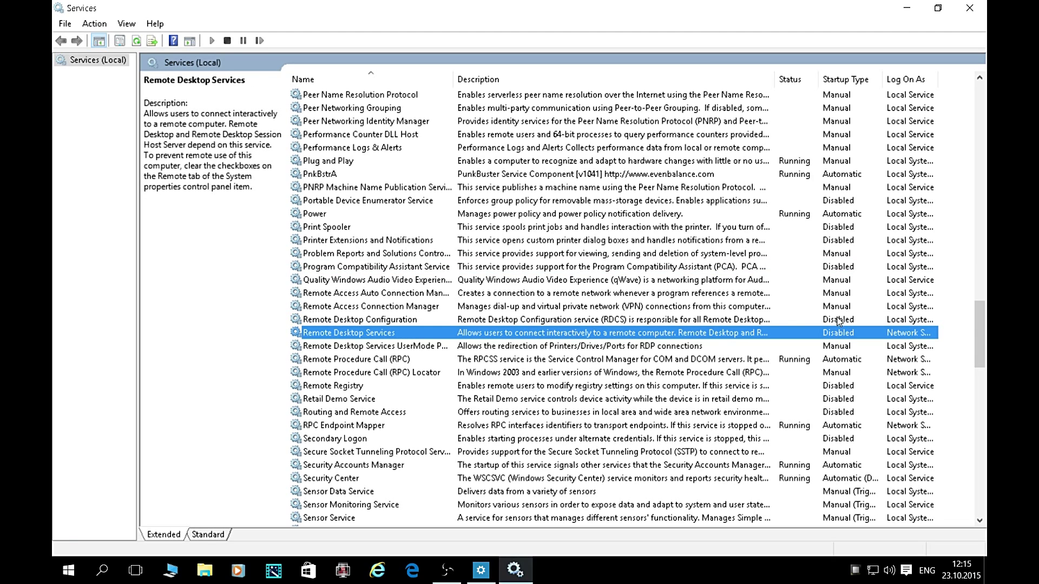
# Step: Inspect the Remote Registry, Retail Demo Service, Routing and Remote Access, and Secondary Logon services and their startup types
pyautogui.scroll(-1, 843, 310)
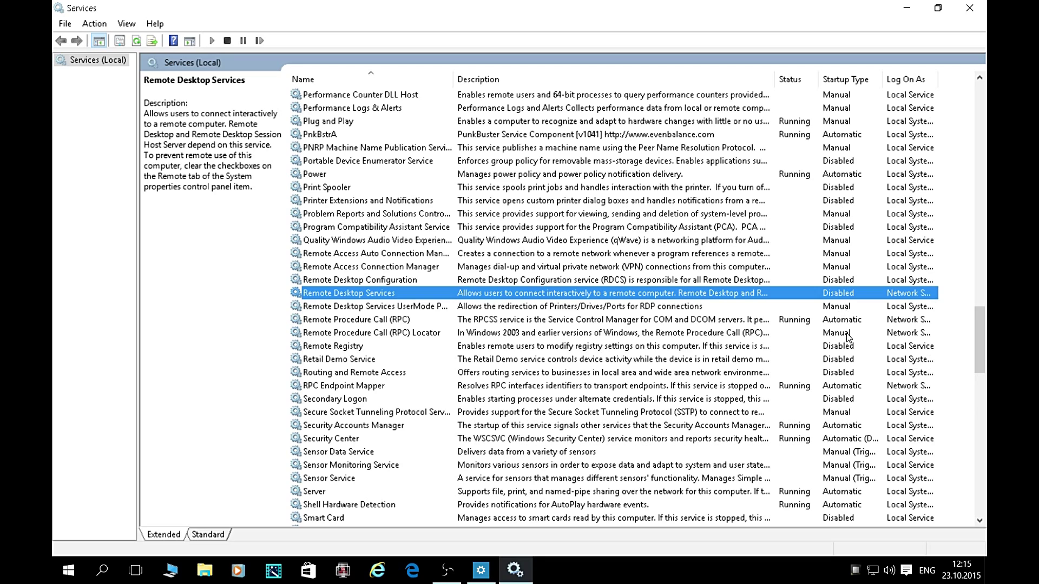
pyautogui.click(842, 346)
pyautogui.click(840, 360)
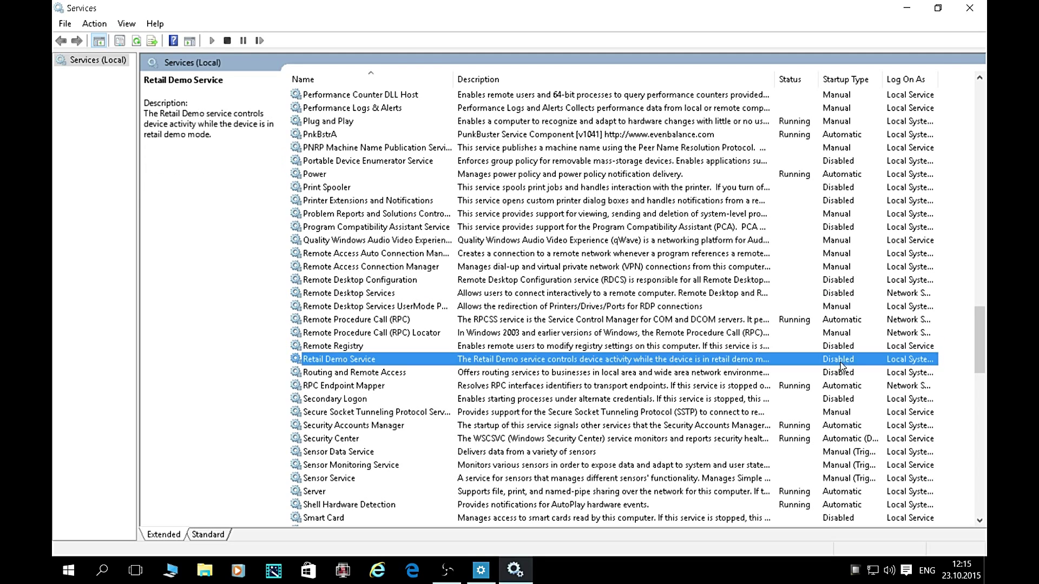
pyautogui.click(842, 373)
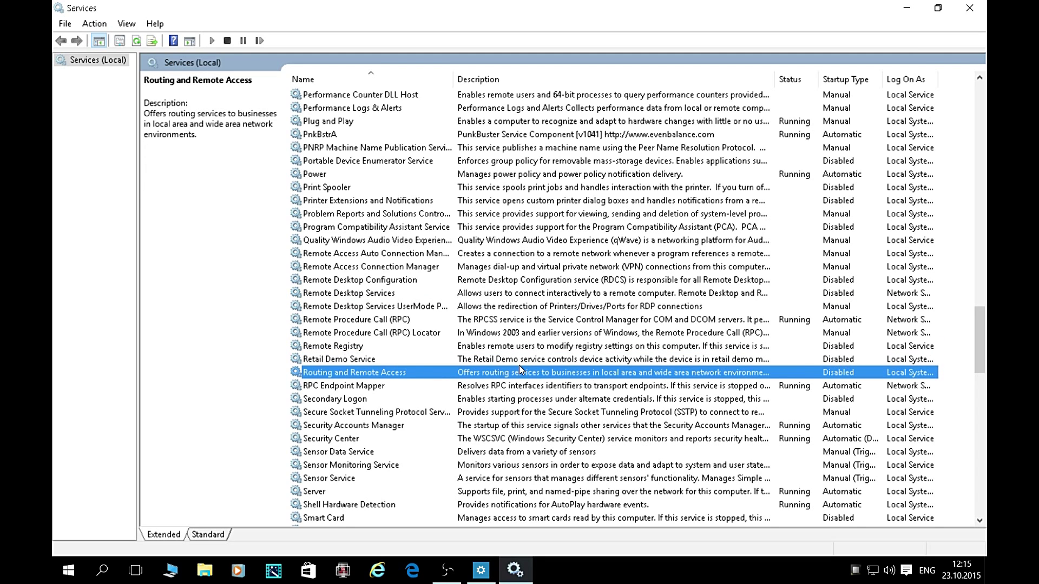
pyautogui.click(848, 347)
pyautogui.click(848, 360)
pyautogui.click(849, 368)
pyautogui.click(835, 401)
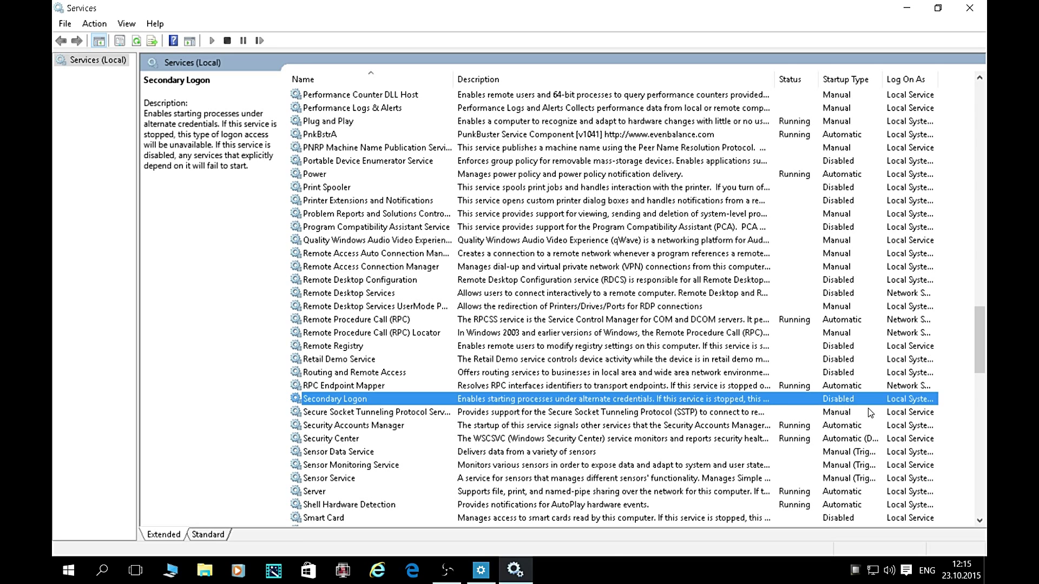
# Step: Check the startup types of Smart Card, Smart Card Removal Policy, and Touch Keyboard and Handwriting Panel Service
pyautogui.scroll(-3, 855, 409)
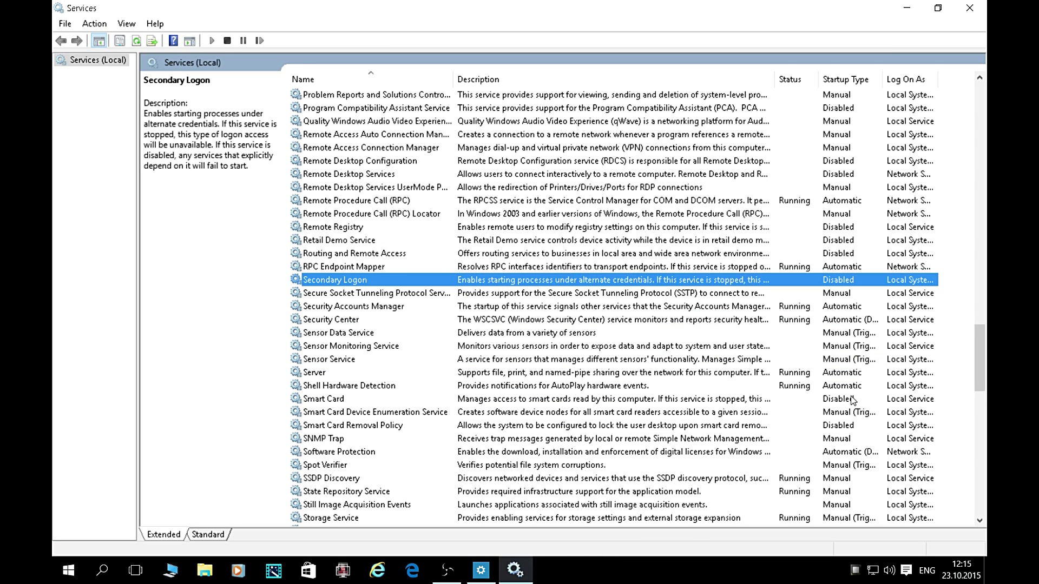
pyautogui.click(851, 399)
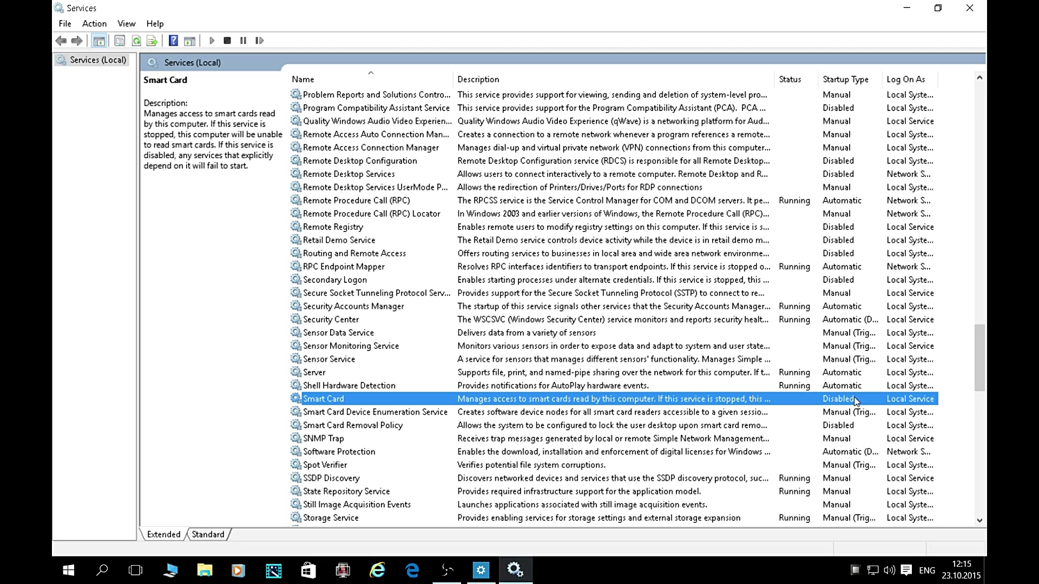
pyautogui.click(846, 428)
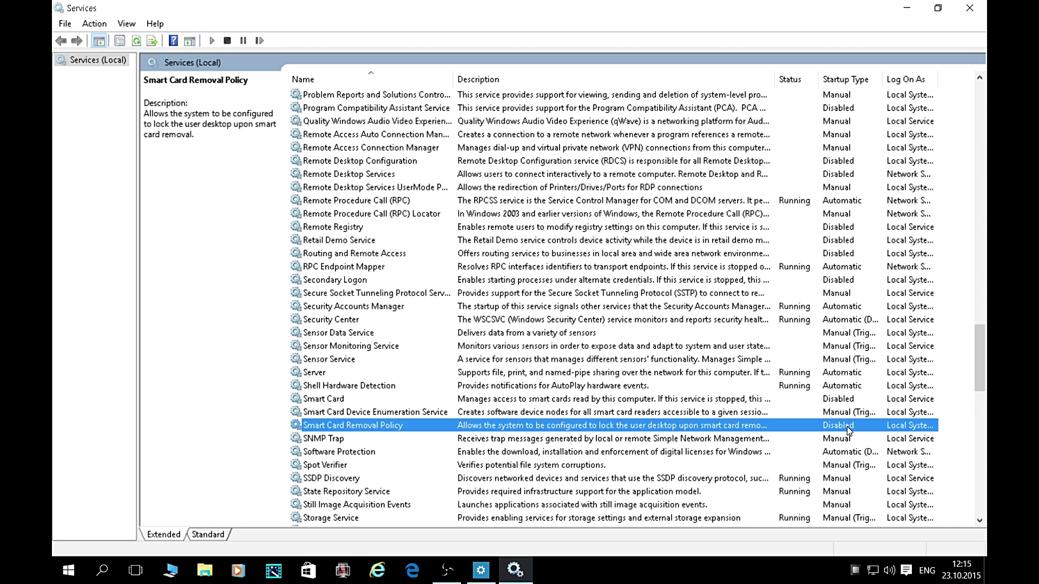
pyautogui.scroll(-3, 864, 411)
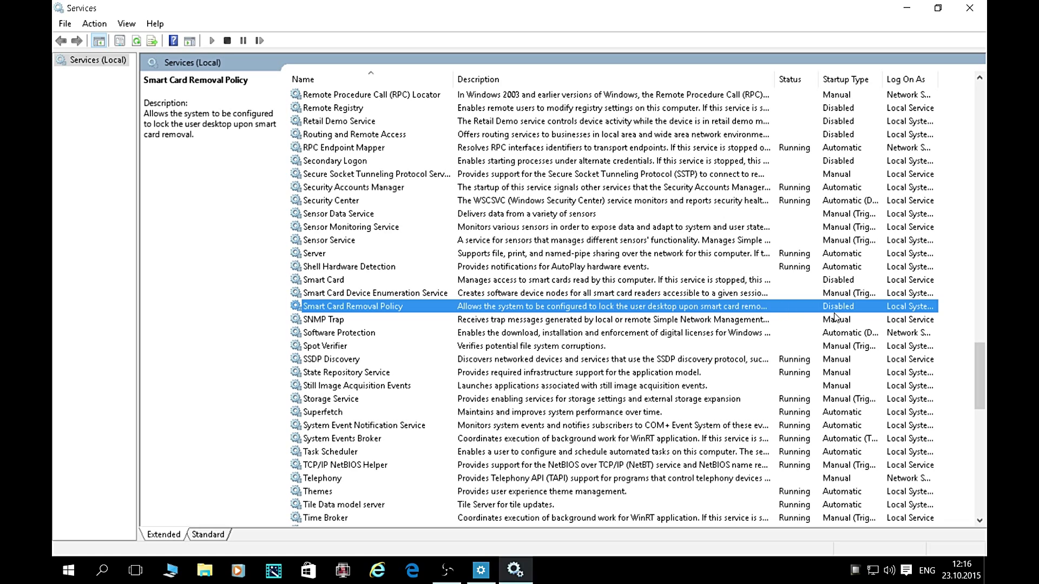
pyautogui.scroll(-3, 768, 381)
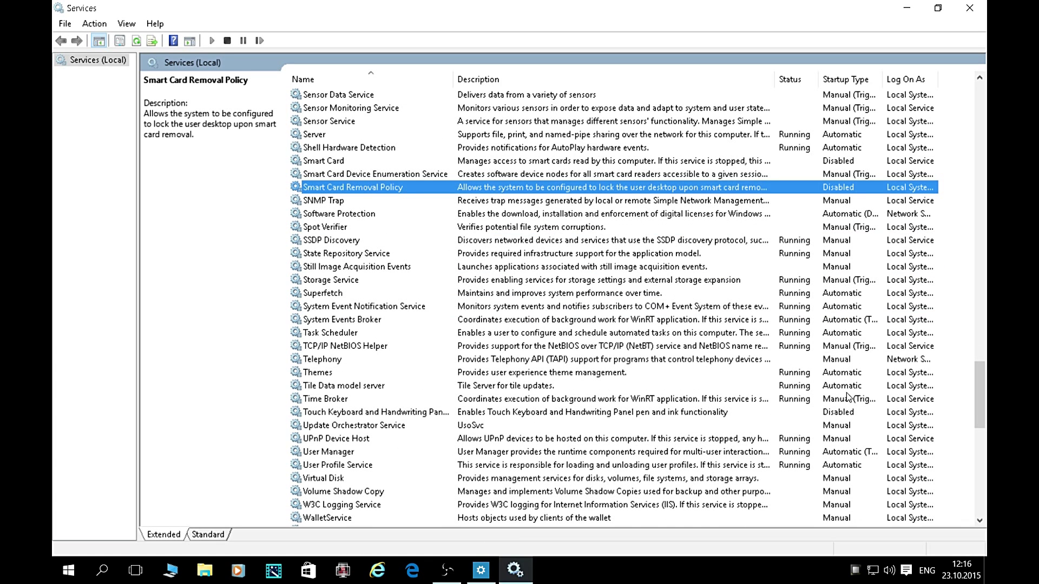
pyautogui.click(848, 414)
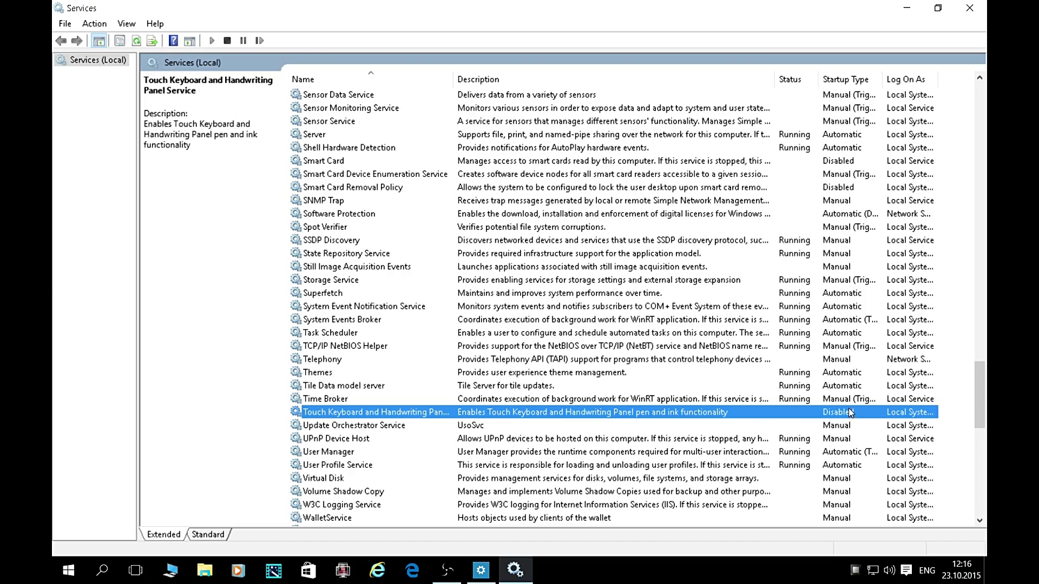
# Step: Look through the Windows services down to WLAN AutoConfig and check that service's description and startup type
pyautogui.scroll(-6, 862, 384)
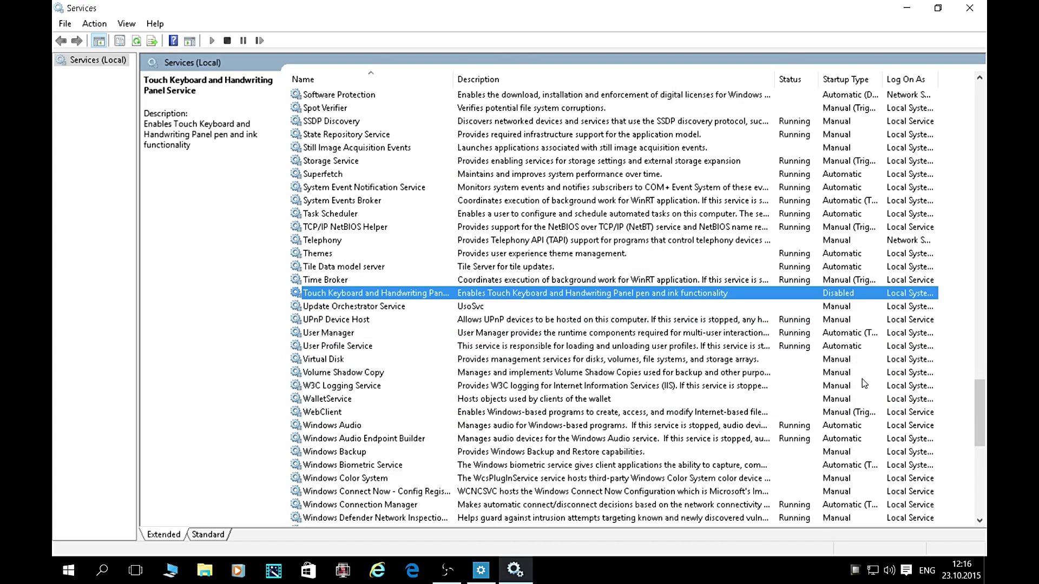
pyautogui.scroll(-2, 858, 373)
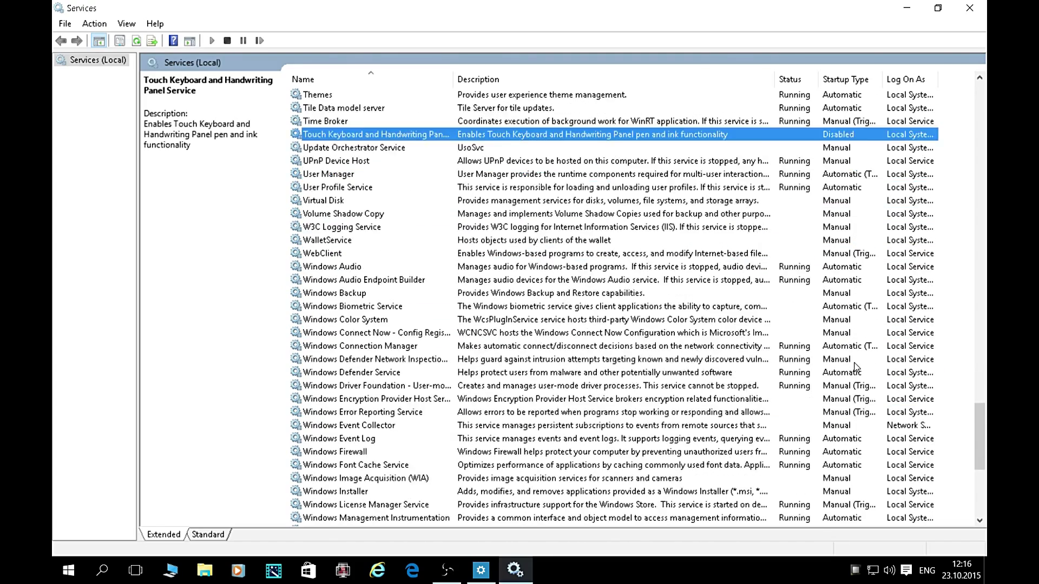
pyautogui.scroll(-3, 854, 364)
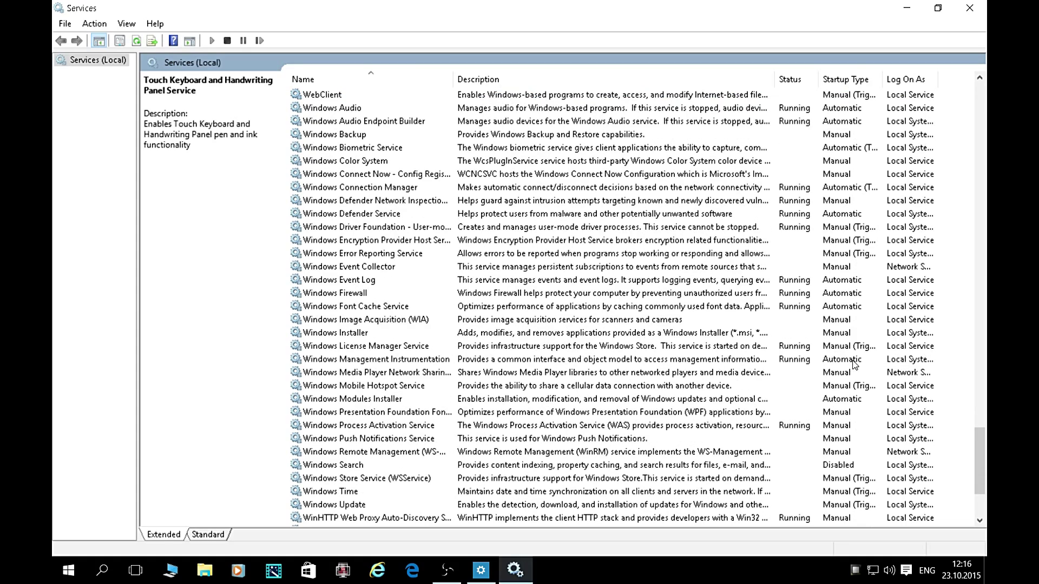
pyautogui.scroll(-2, 854, 345)
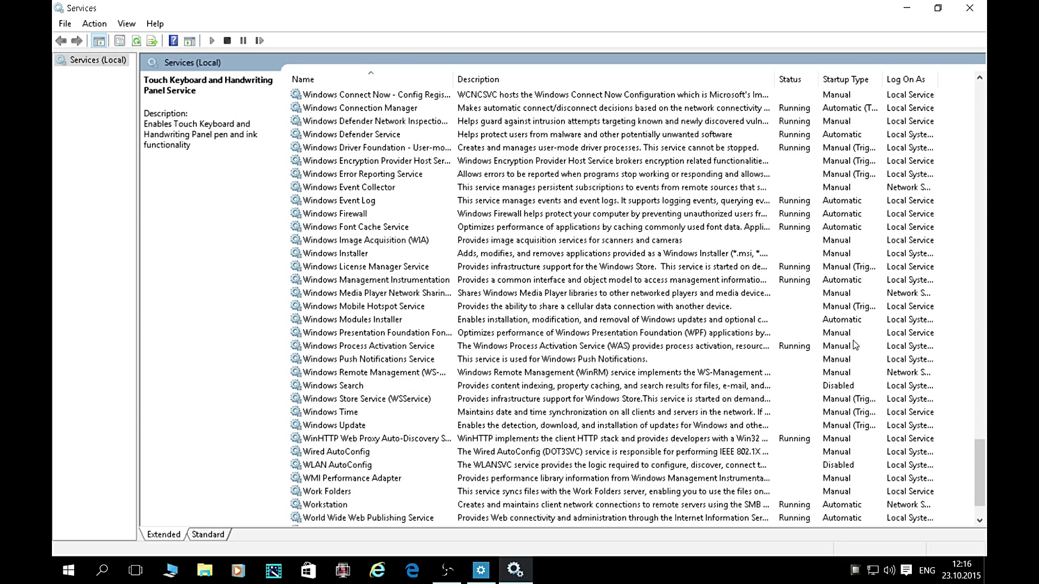
pyautogui.scroll(-2, 854, 344)
pyautogui.click(855, 412)
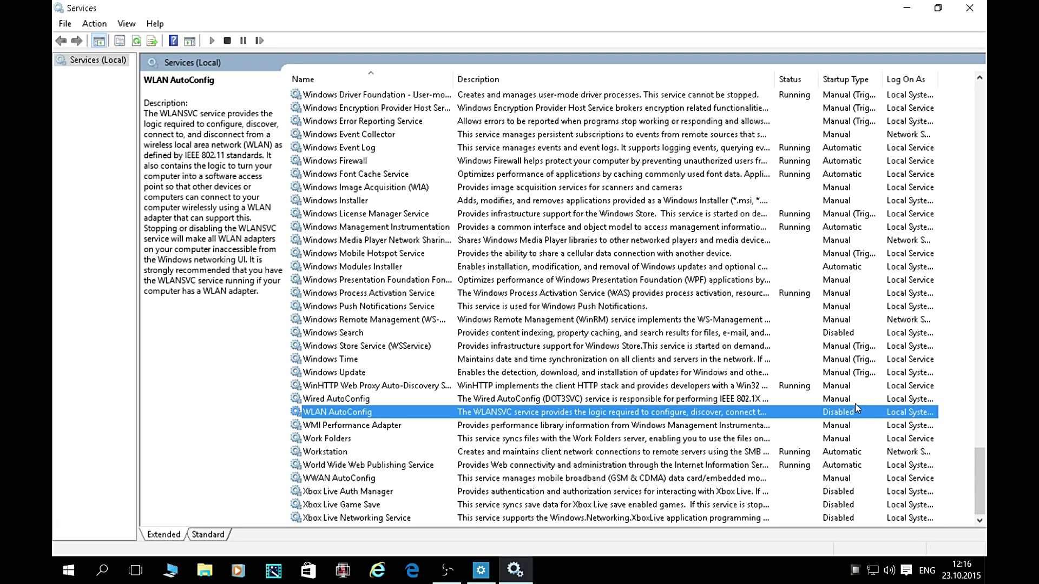
# Step: Review the Xbox Live Auth Manager, Xbox Live Game Save and Xbox Live Networking Service entries with their startup types
pyautogui.click(851, 503)
pyautogui.click(839, 516)
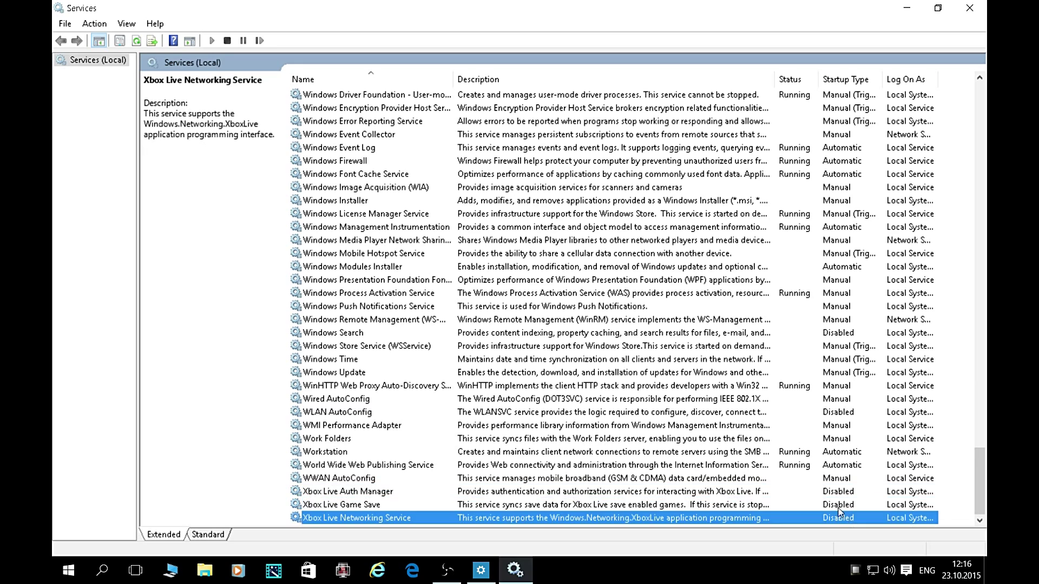
pyautogui.click(820, 491)
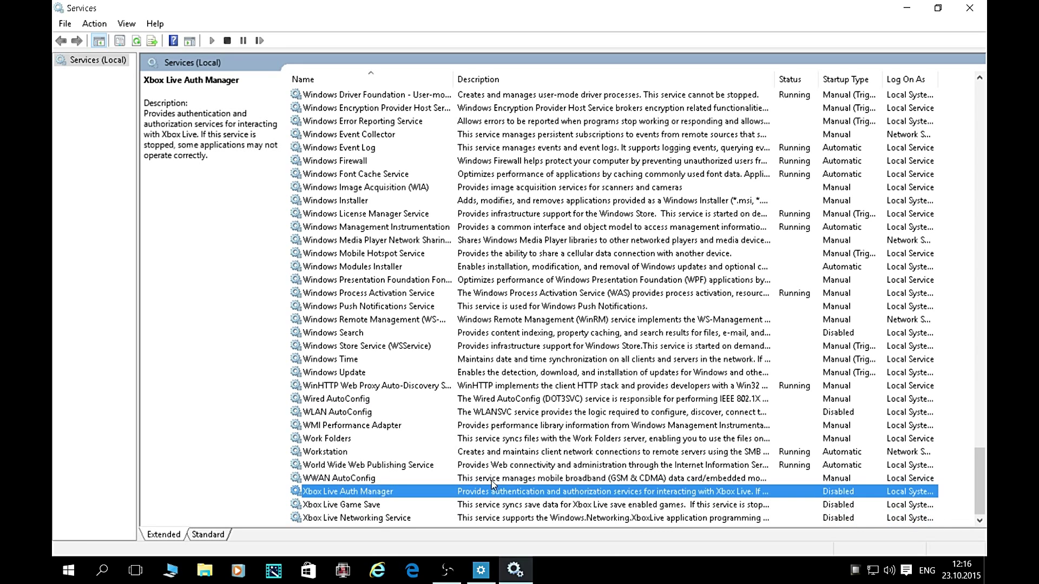
pyautogui.click(552, 504)
pyautogui.click(671, 520)
pyautogui.click(850, 492)
# Step: Close the Services console and the other open window to return to the desktop
pyautogui.click(974, 11)
pyautogui.click(971, 8)
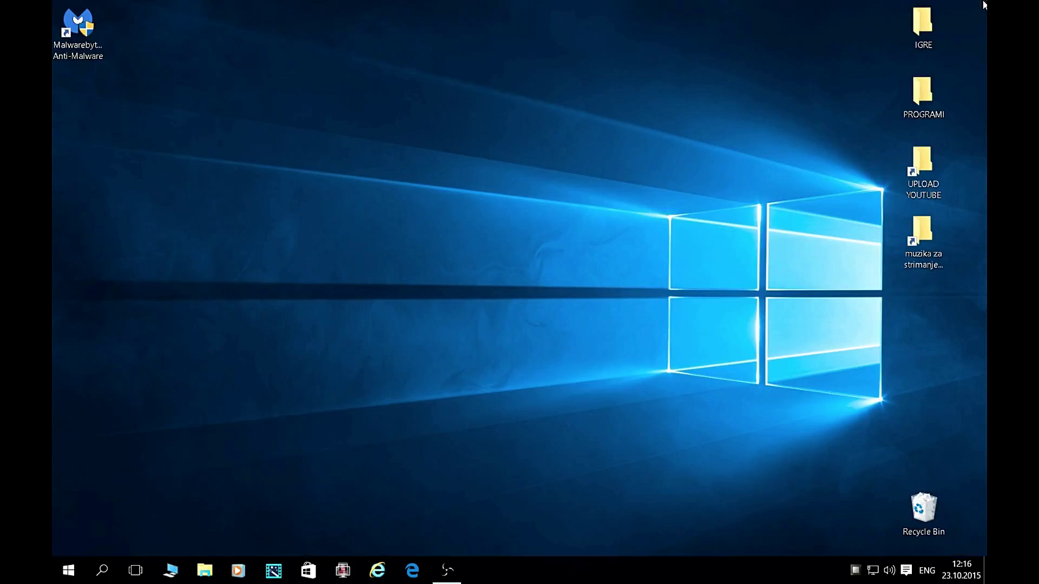
pyautogui.rightClick(655, 181)
pyautogui.click(671, 233)
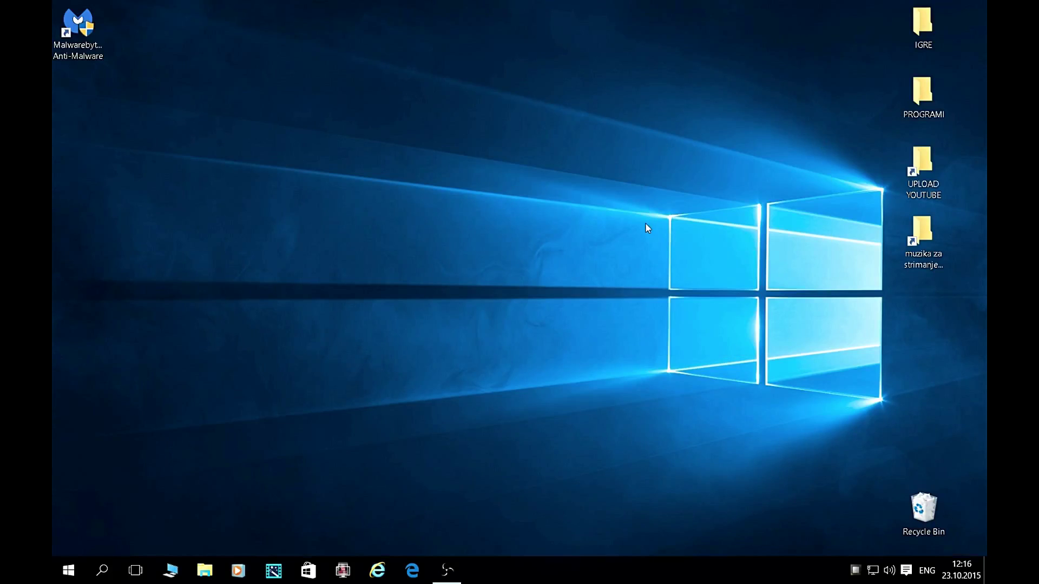